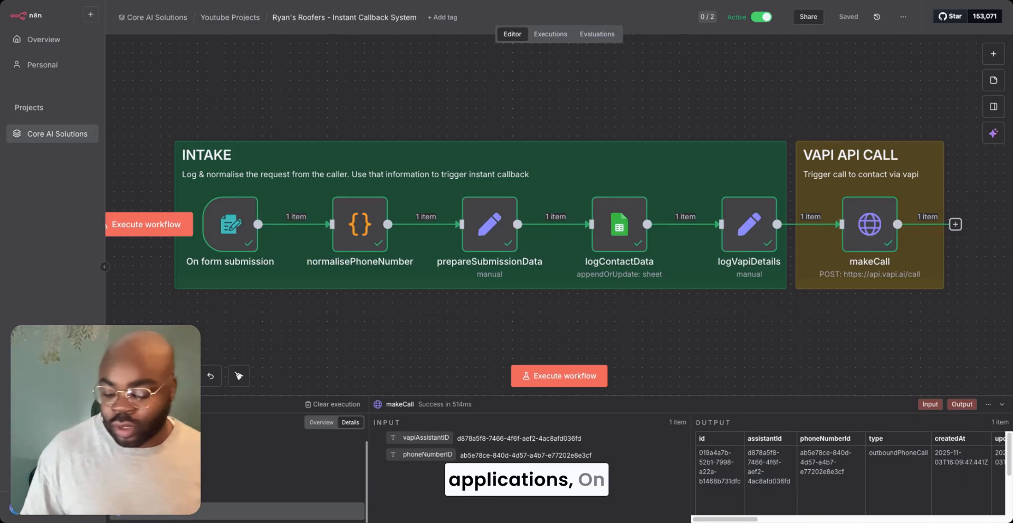
- Inspect the On form submission trigger's form fields and its production URL in the finished callback workflow
{"action": "left_click", "coordinate": [153, 376]}
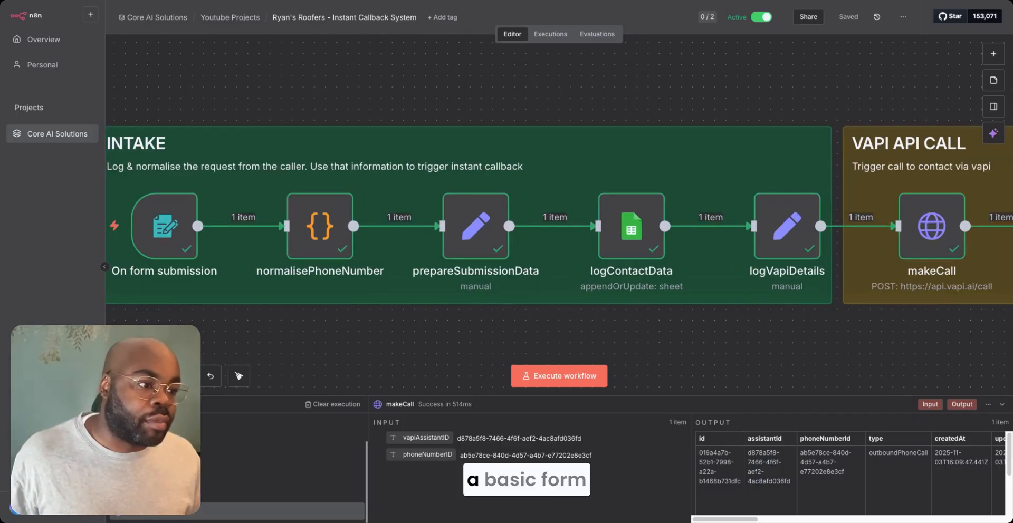
{"action": "scroll", "coordinate": [232, 321], "scroll_direction": "left", "scroll_amount": 2}
{"action": "scroll", "coordinate": [230, 320], "scroll_direction": "up", "scroll_amount": 1}
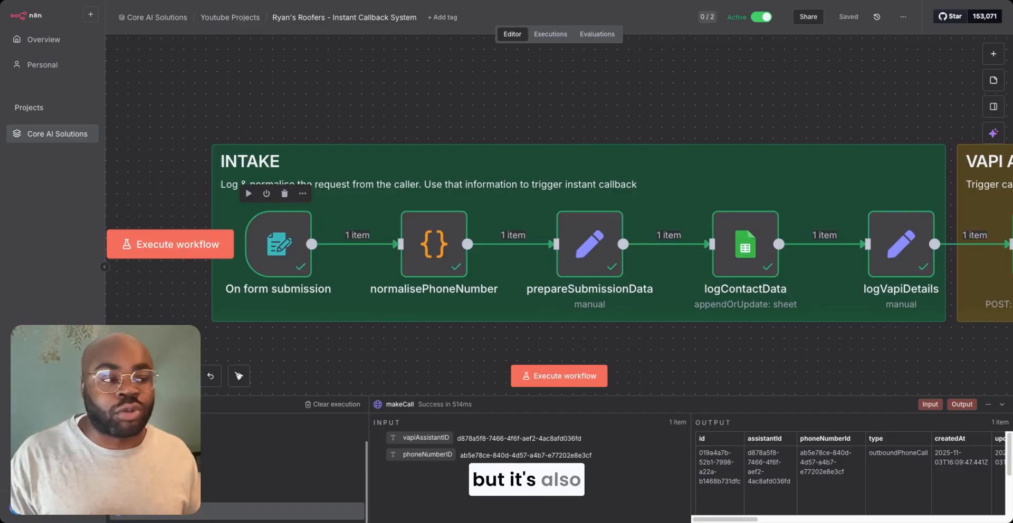
{"action": "left_click", "coordinate": [296, 222]}
{"action": "double_click", "coordinate": [296, 221]}
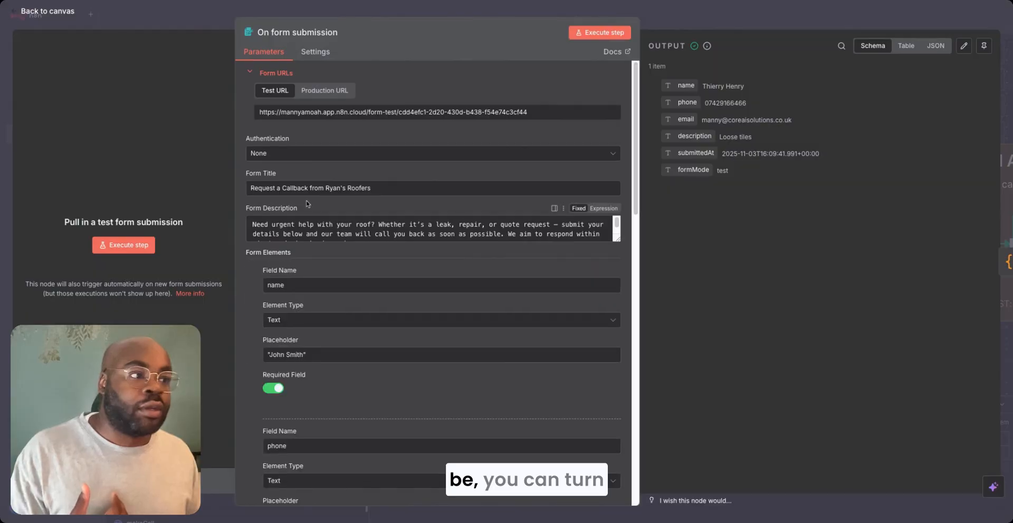
{"action": "left_click", "coordinate": [326, 91]}
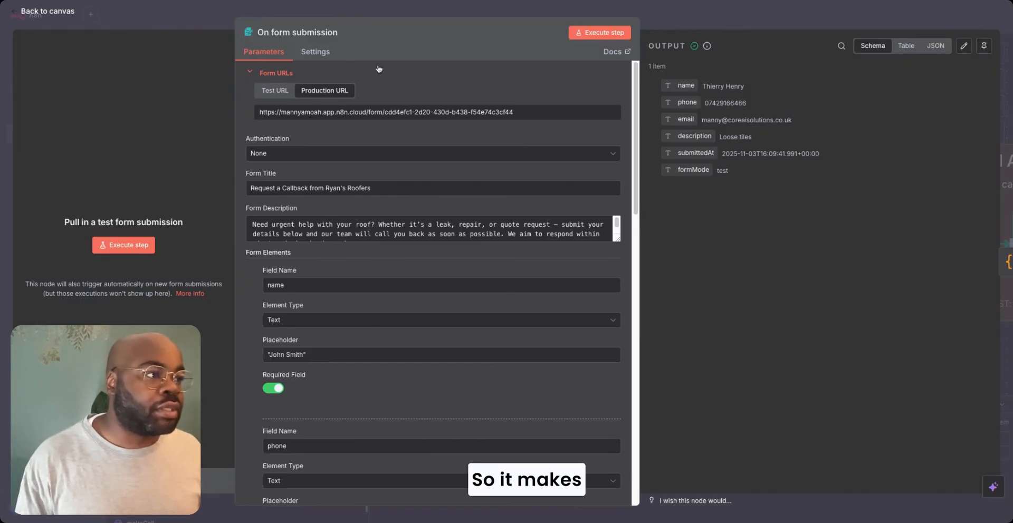
{"action": "key", "text": "Escape"}
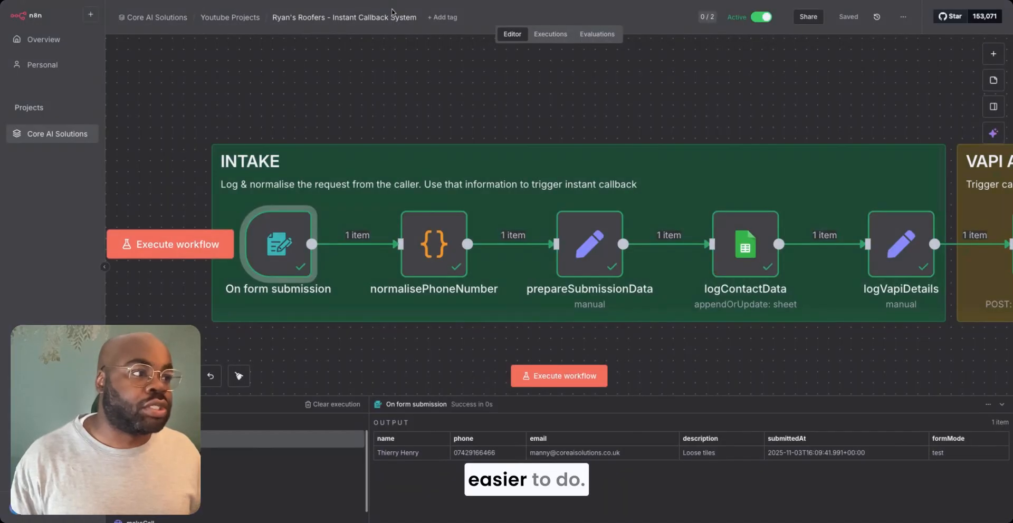
- Examine the JavaScript in the normalisePhoneNumber node, then open the prepareSubmissionData node
{"action": "double_click", "coordinate": [428, 258]}
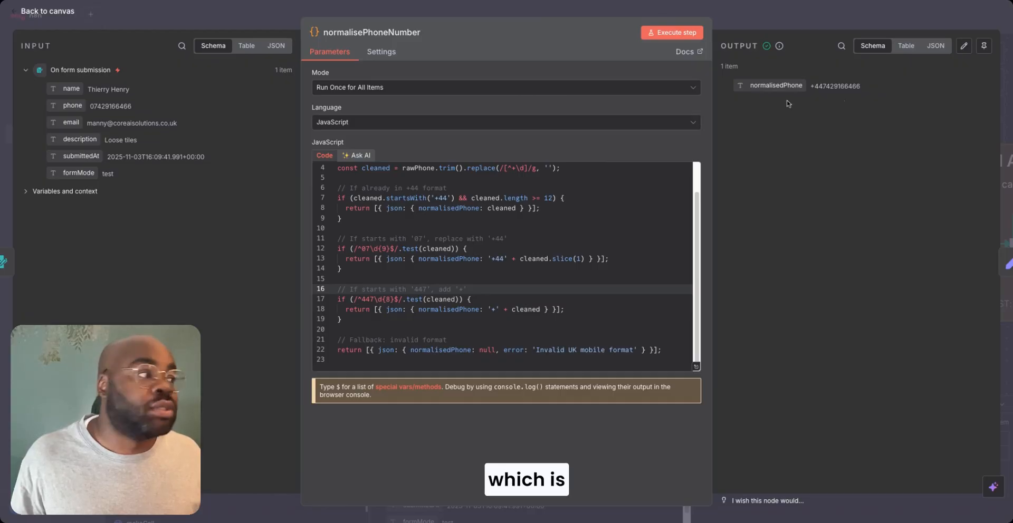
{"action": "left_click", "coordinate": [722, 30]}
{"action": "scroll", "coordinate": [581, 287], "scroll_direction": "right", "scroll_amount": 3}
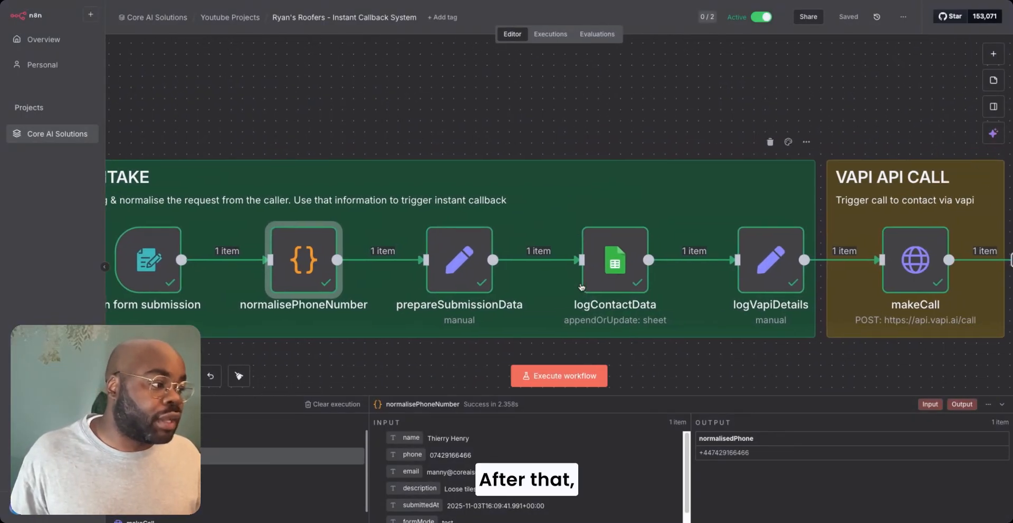
{"action": "double_click", "coordinate": [452, 251]}
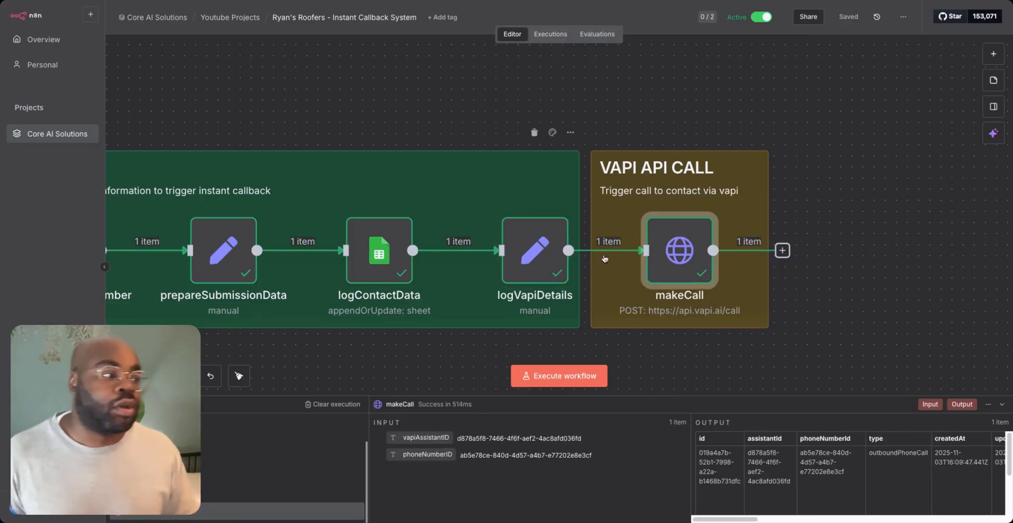
- Review the makeCall node's POST request, header settings and JSON body
{"action": "double_click", "coordinate": [670, 251]}
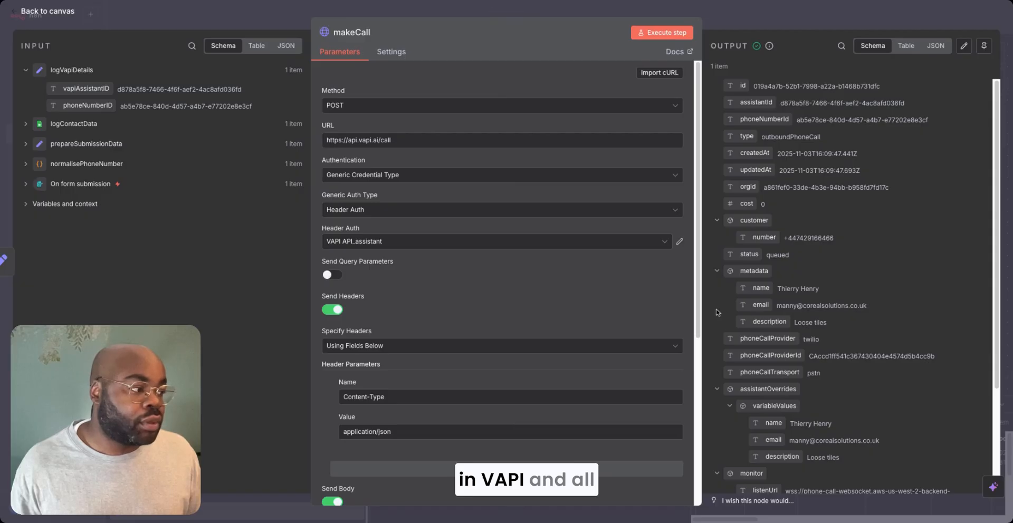
{"action": "scroll", "coordinate": [699, 312], "scroll_direction": "down", "scroll_amount": 4}
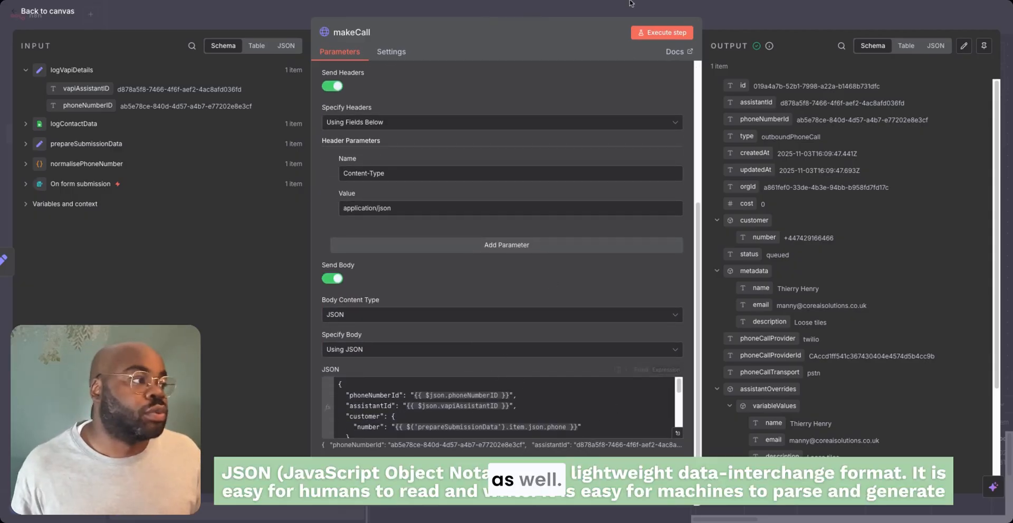
{"action": "left_click", "coordinate": [708, 26]}
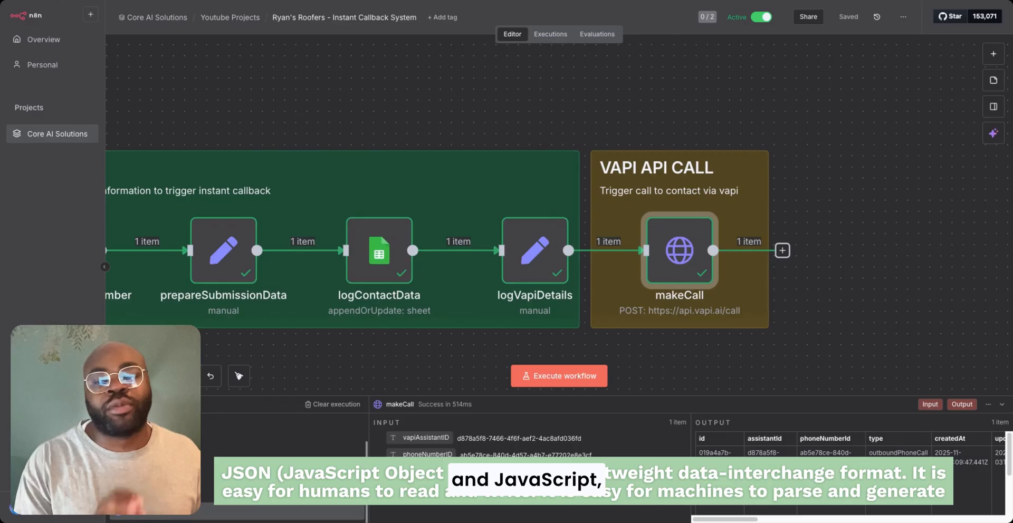
- Add an n8n Form trigger for new form events as the first step of the empty workflow
{"action": "mouse_move", "coordinate": [713, 259]}
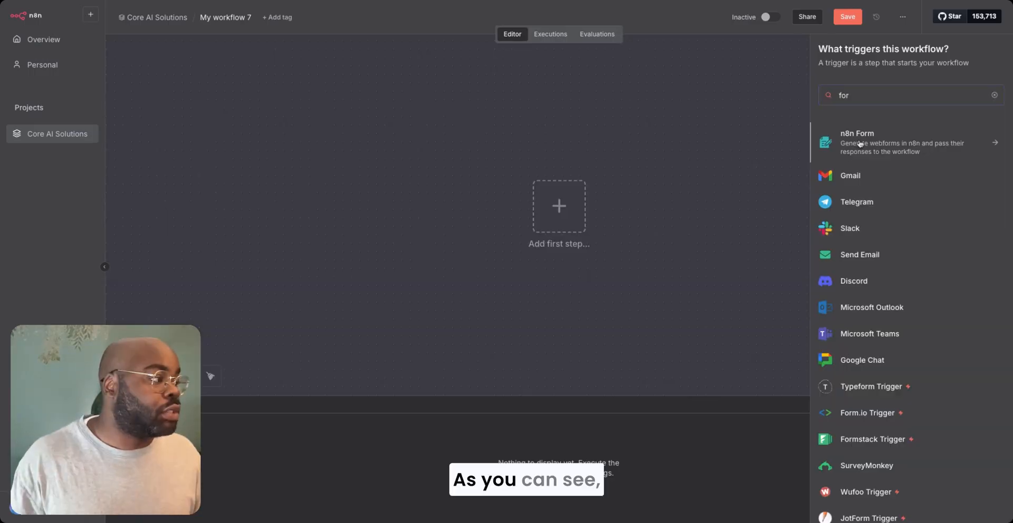
{"action": "left_click", "coordinate": [859, 143]}
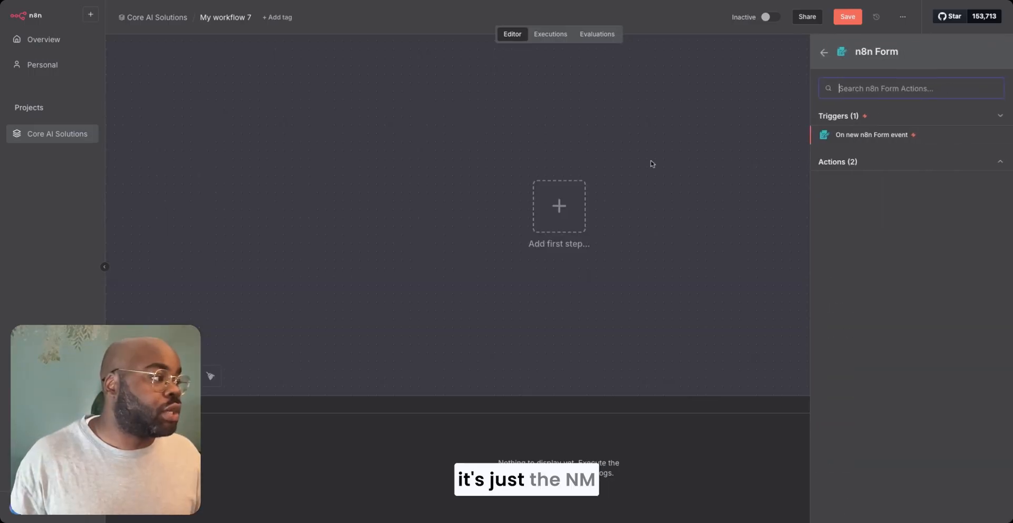
{"action": "left_click", "coordinate": [860, 142]}
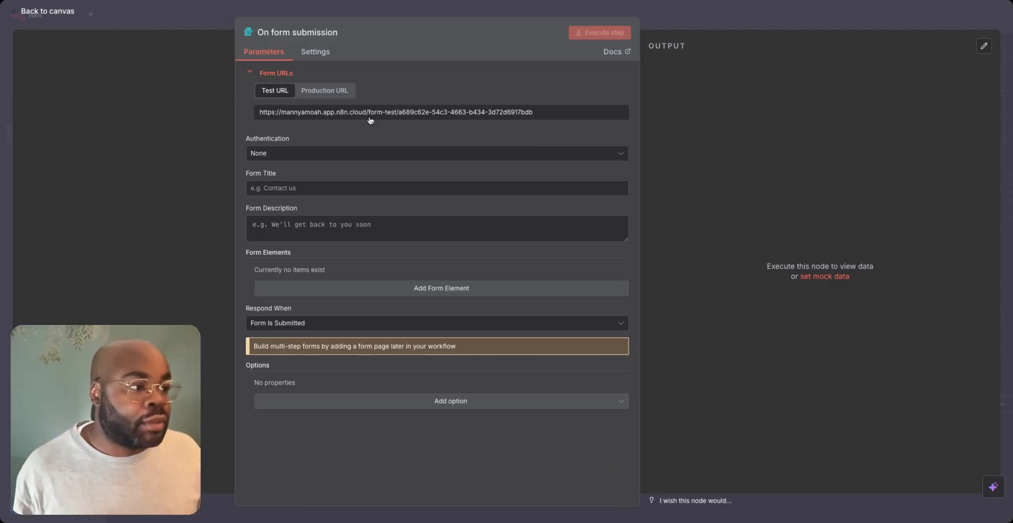
- Title the form "Request a Callback to Ryan's Roofers" and paste in the form description about urgent roof help
{"action": "left_click", "coordinate": [324, 156]}
{"action": "left_click", "coordinate": [305, 199]}
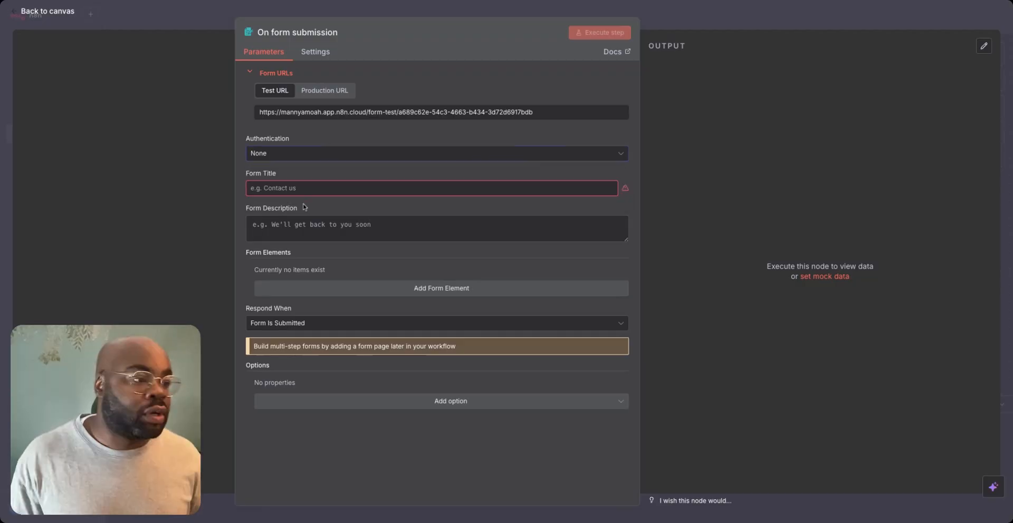
{"action": "left_click", "coordinate": [302, 189]}
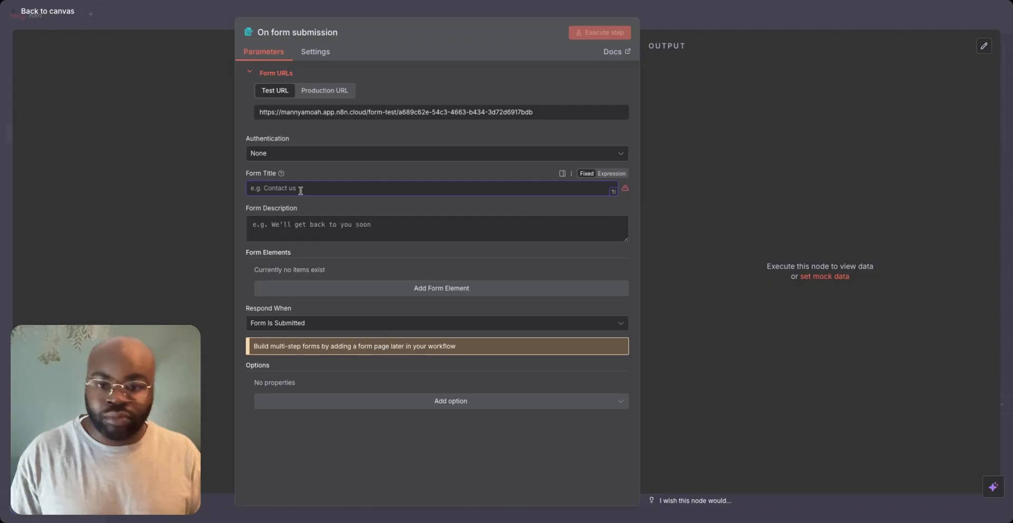
{"action": "type", "text": "Request"}
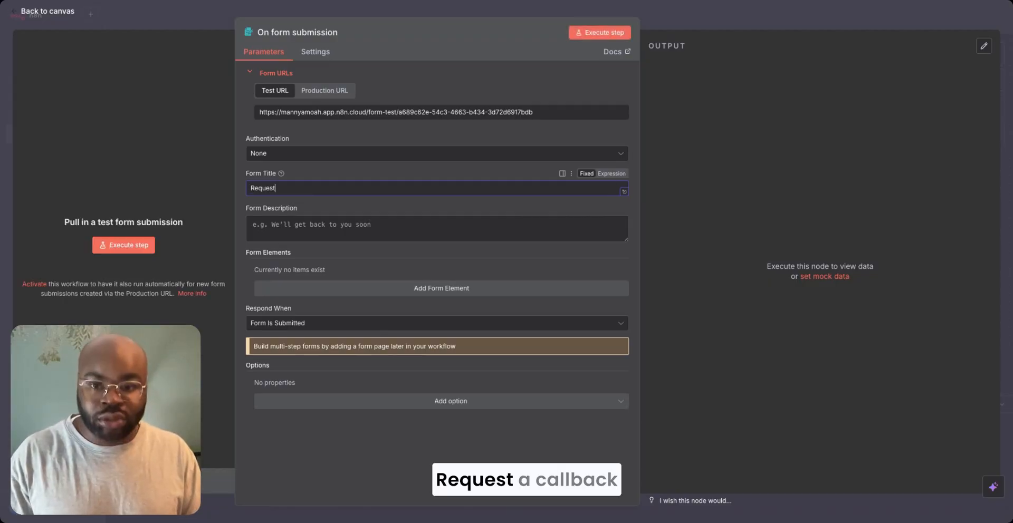
{"action": "type", "text": " a Call"}
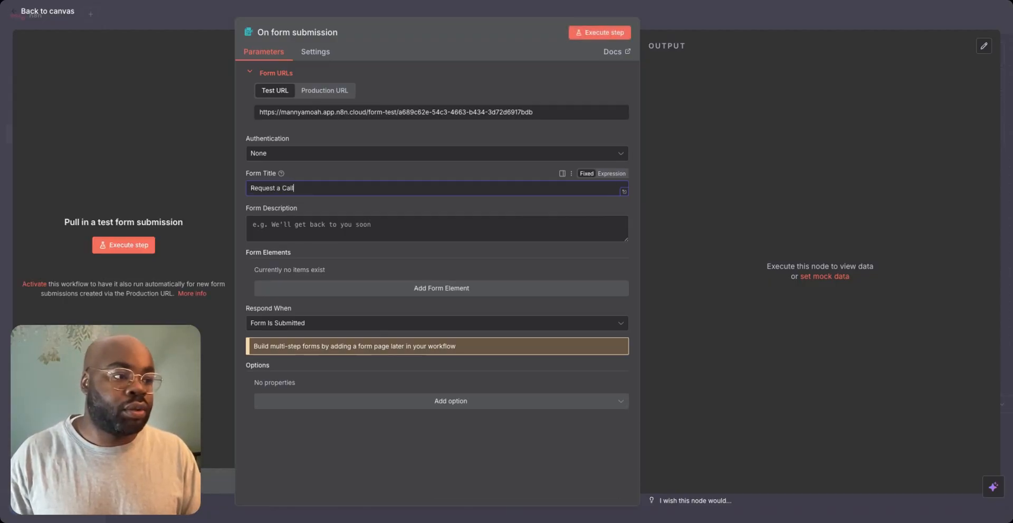
{"action": "type", "text": "back to "}
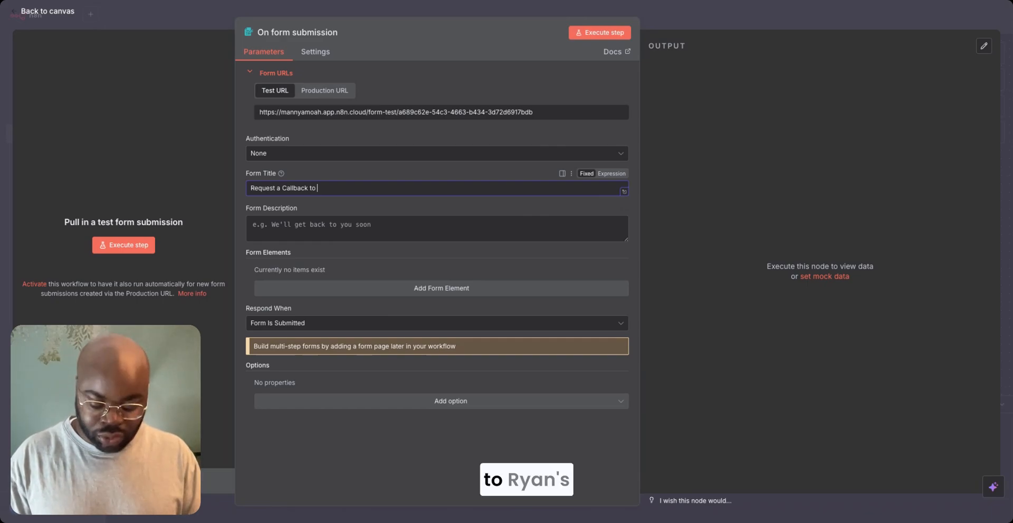
{"action": "type", "text": "Ryan's"}
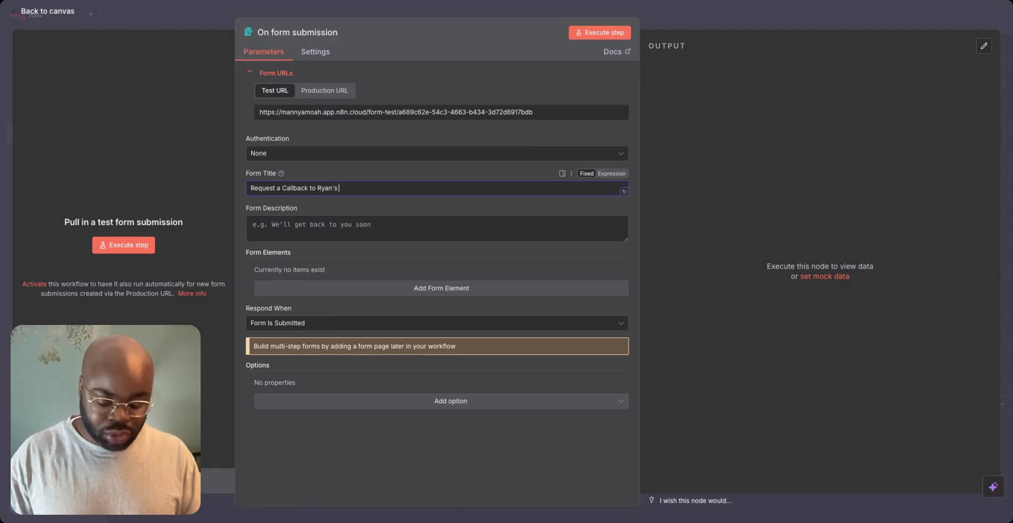
{"action": "type", "text": " Roofers"}
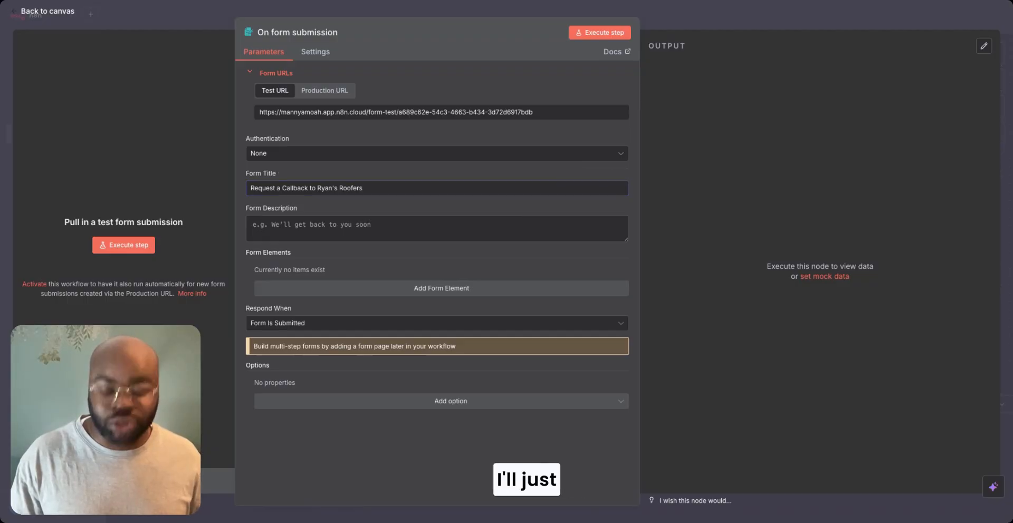
{"action": "left_click", "coordinate": [334, 238]}
{"action": "type", "text": "Need urgent help with your roof? Whether it’s a leak, repair, or quote request — submit your details below and our team will call you back as soon as possible. We aim to respond within minutes during business hours."}
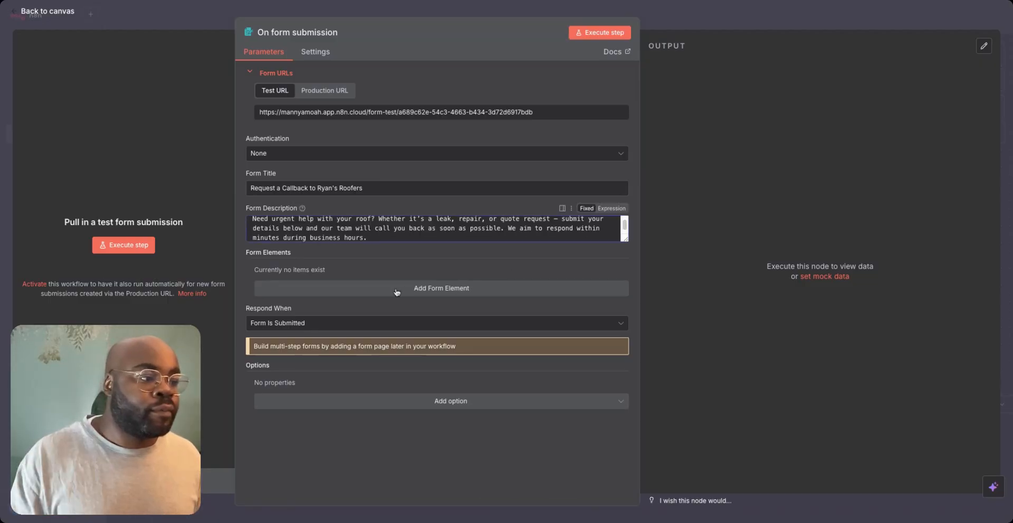
- Add a required text form element called "name" with a sample full name in quotation marks as placeholder, and return to the canvas
{"action": "left_click", "coordinate": [463, 292]}
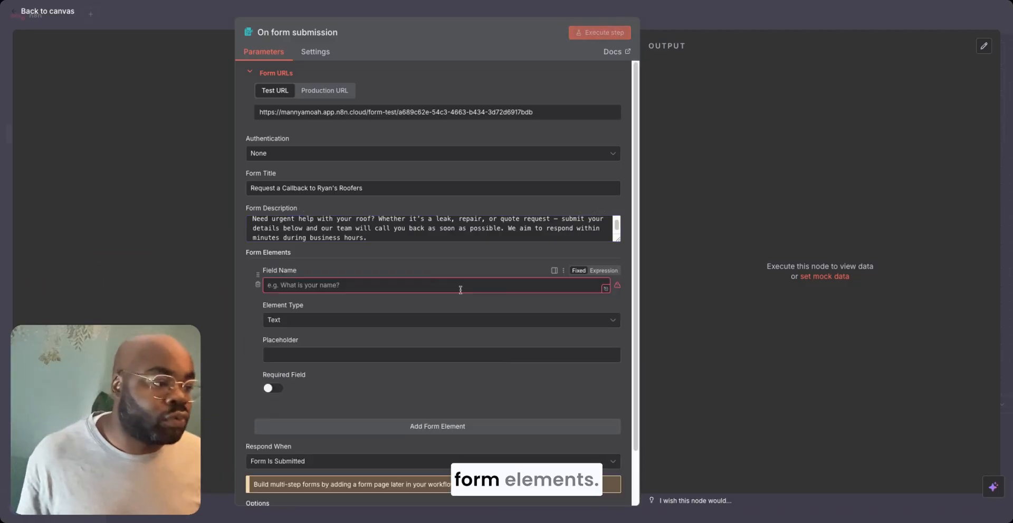
{"action": "left_click", "coordinate": [332, 284]}
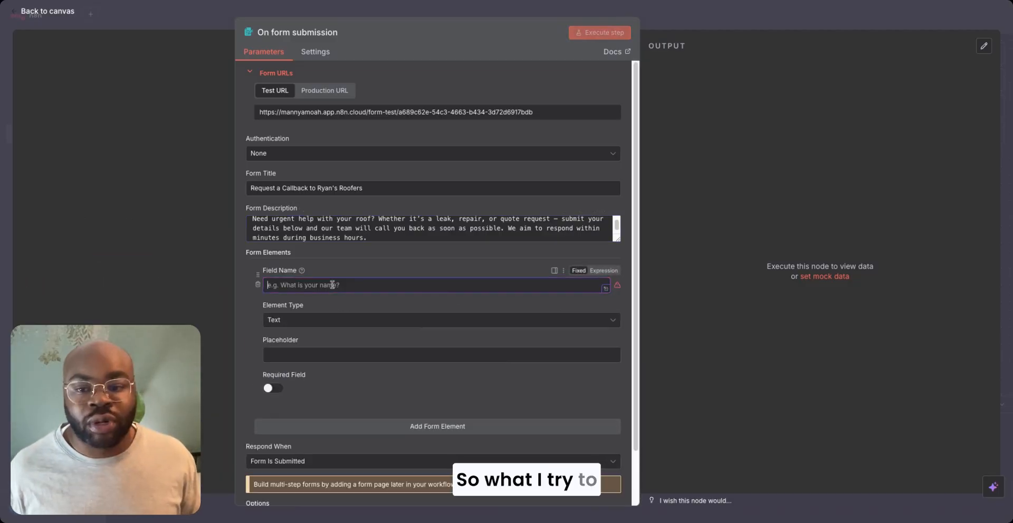
{"action": "type", "text": "n"}
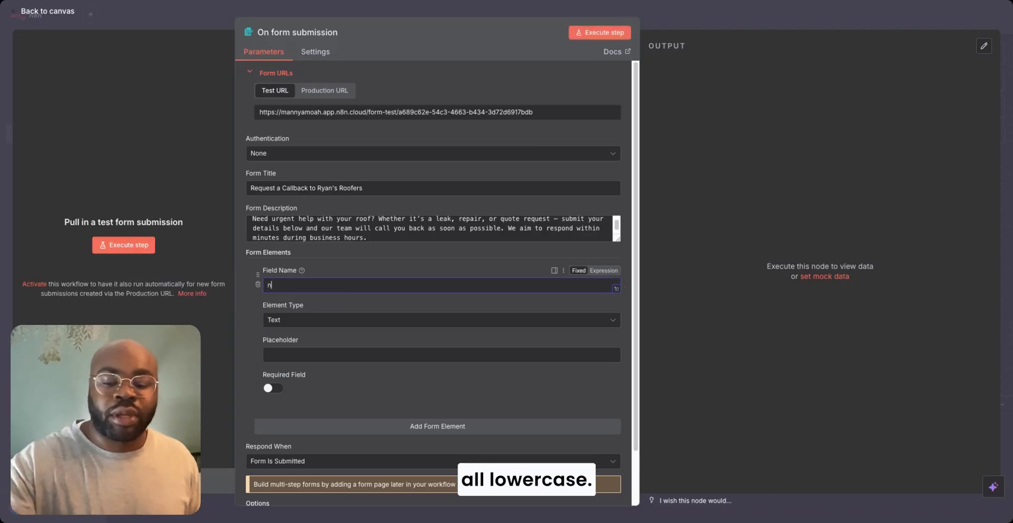
{"action": "type", "text": "ame"}
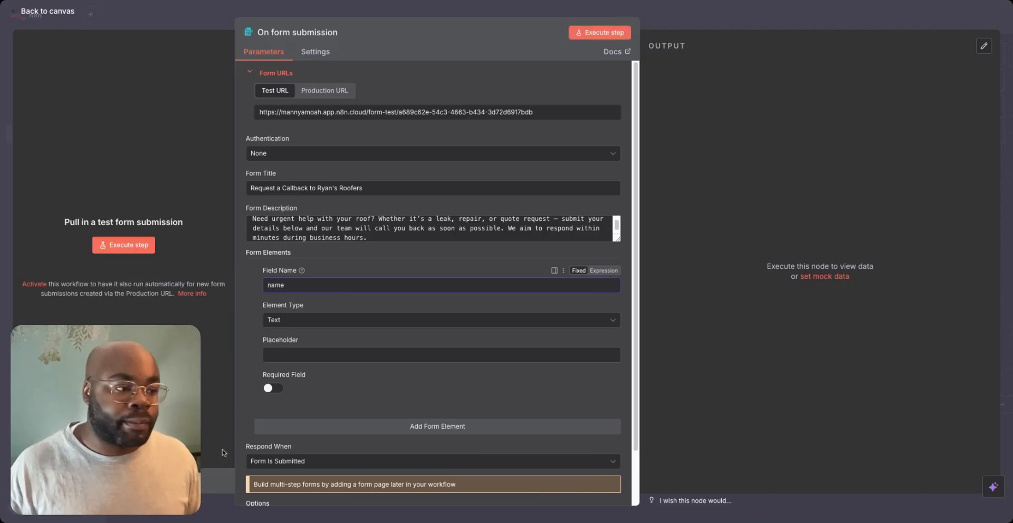
{"action": "left_click", "coordinate": [295, 358]}
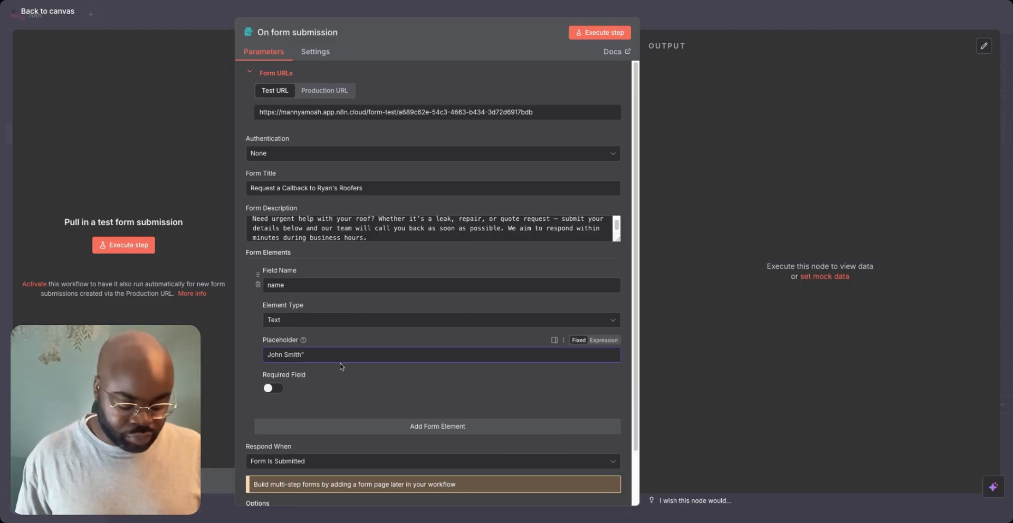
{"action": "left_click", "coordinate": [273, 388]}
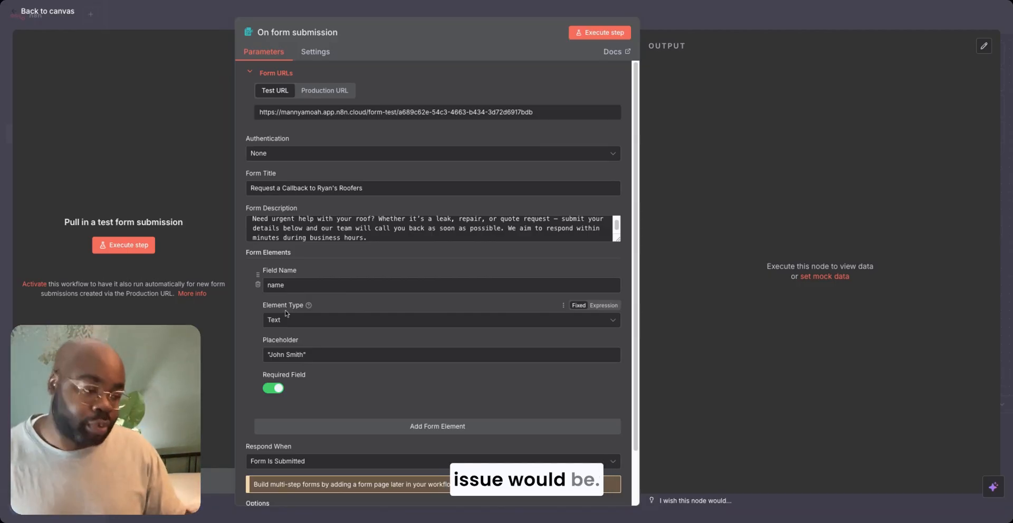
{"action": "scroll", "coordinate": [285, 313], "scroll_direction": "down", "scroll_amount": 2}
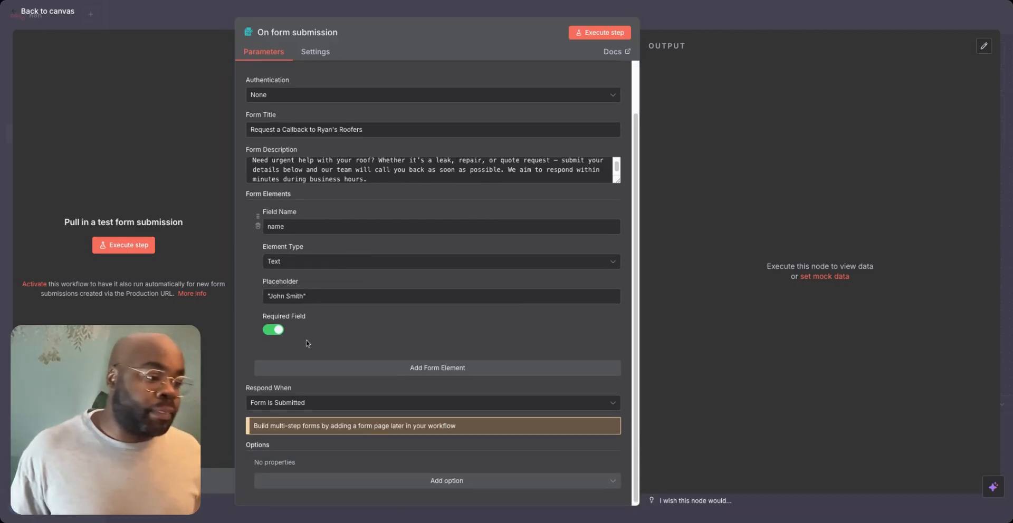
{"action": "scroll", "coordinate": [307, 343], "scroll_direction": "up", "scroll_amount": 2}
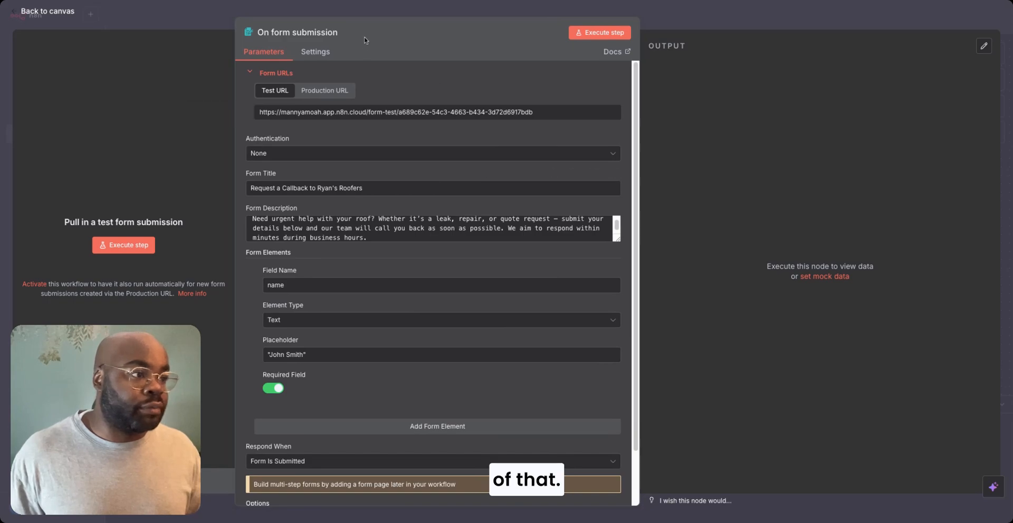
{"action": "left_click", "coordinate": [366, 9]}
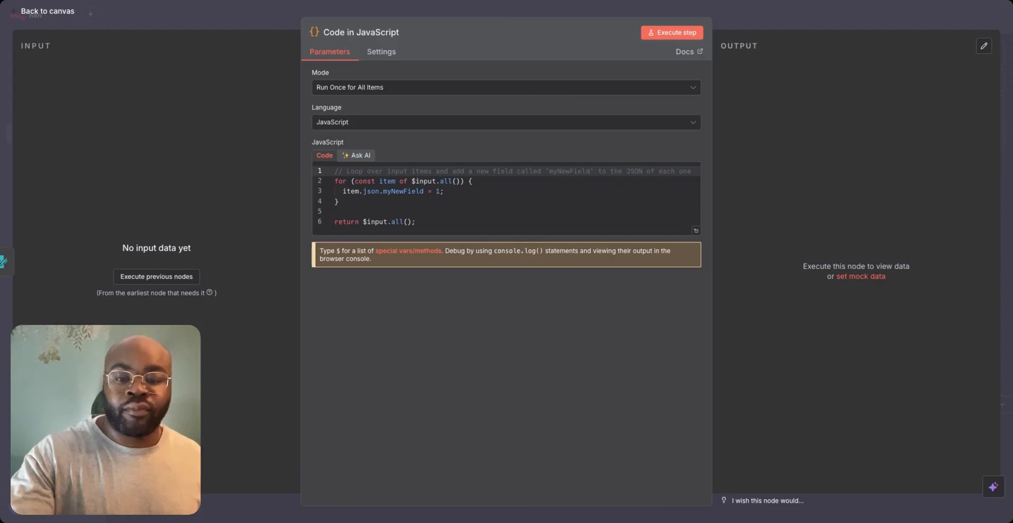
- Replace the Code node's default JavaScript with the pasted script that normalises UK mobile numbers to +44 format, and return to the canvas
{"action": "left_click", "coordinate": [411, 190]}
{"action": "key", "text": "ctrl+a"}
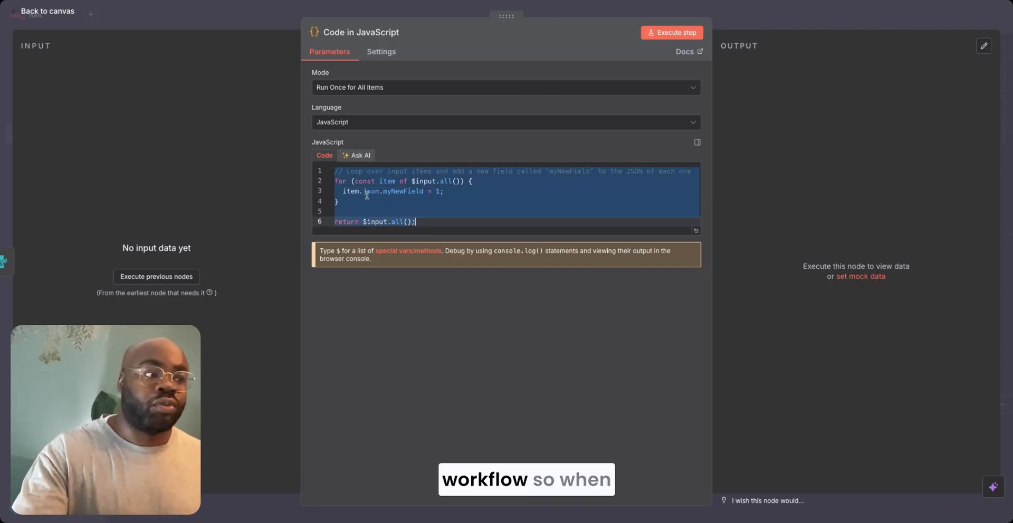
{"action": "key", "text": "BackSpace"}
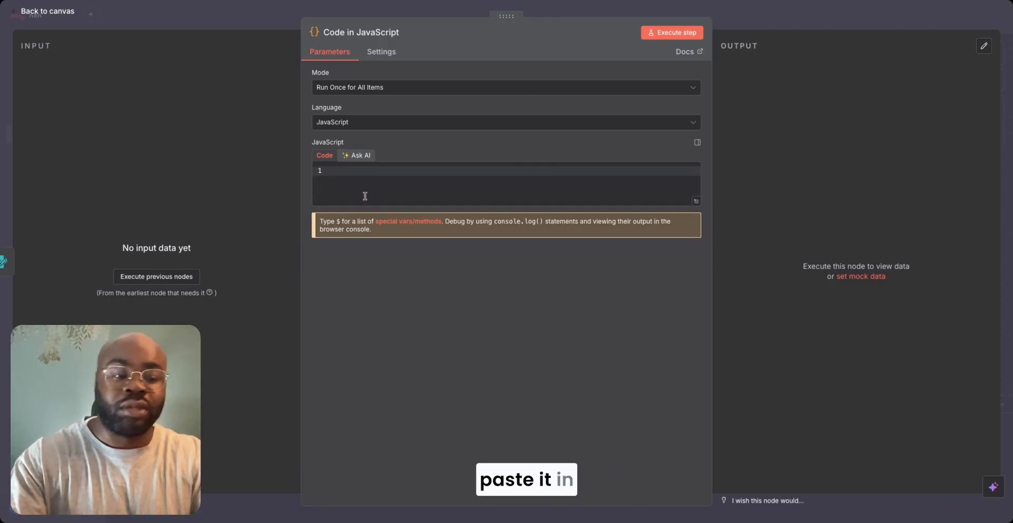
{"action": "key", "text": "ctrl+v"}
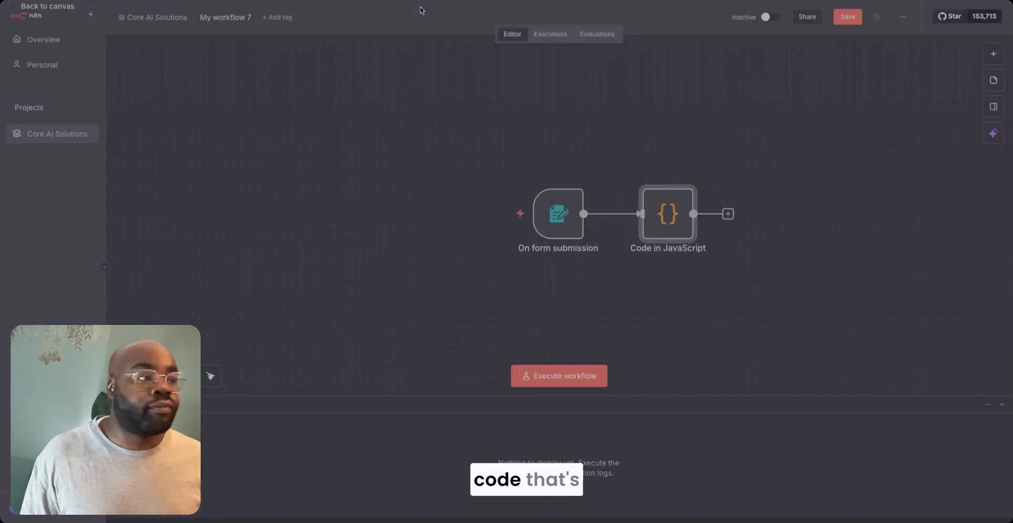
{"action": "left_click", "coordinate": [420, 9]}
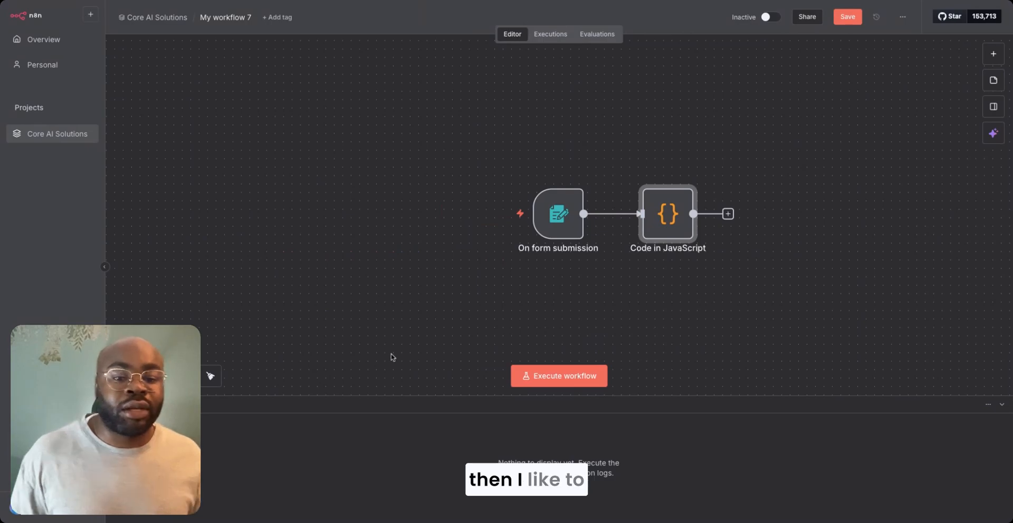
- Add an Edit Fields (Set) node after the JavaScript Code node
{"action": "left_click", "coordinate": [727, 214]}
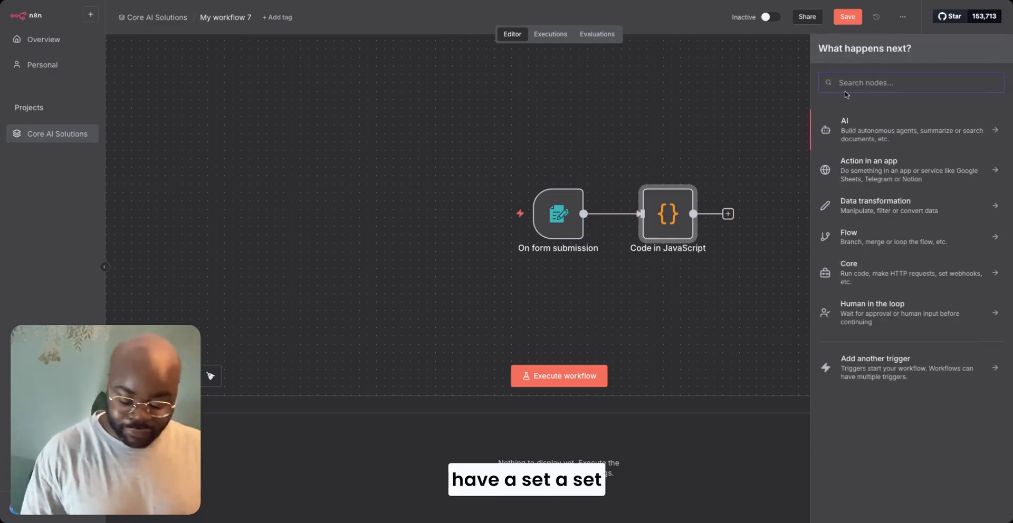
{"action": "type", "text": "set"}
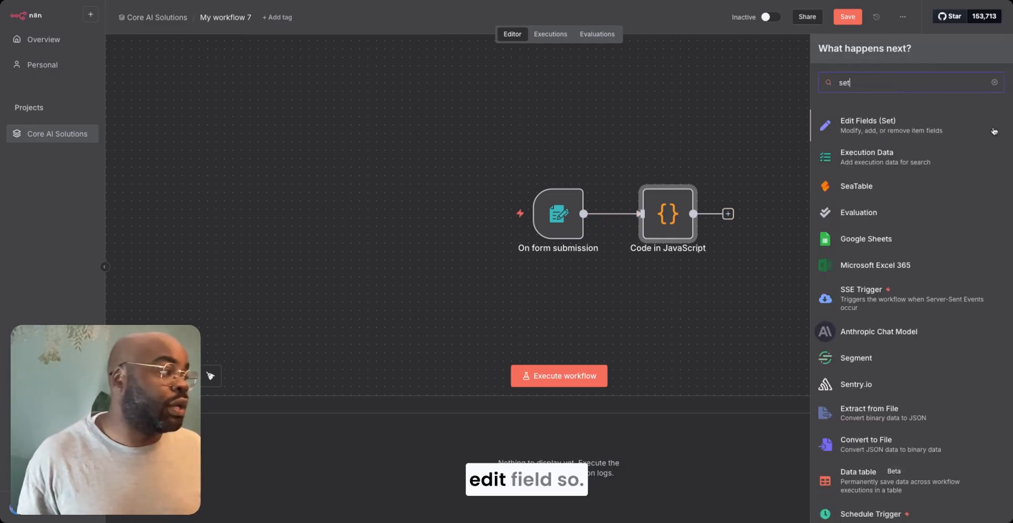
{"action": "left_click", "coordinate": [871, 132]}
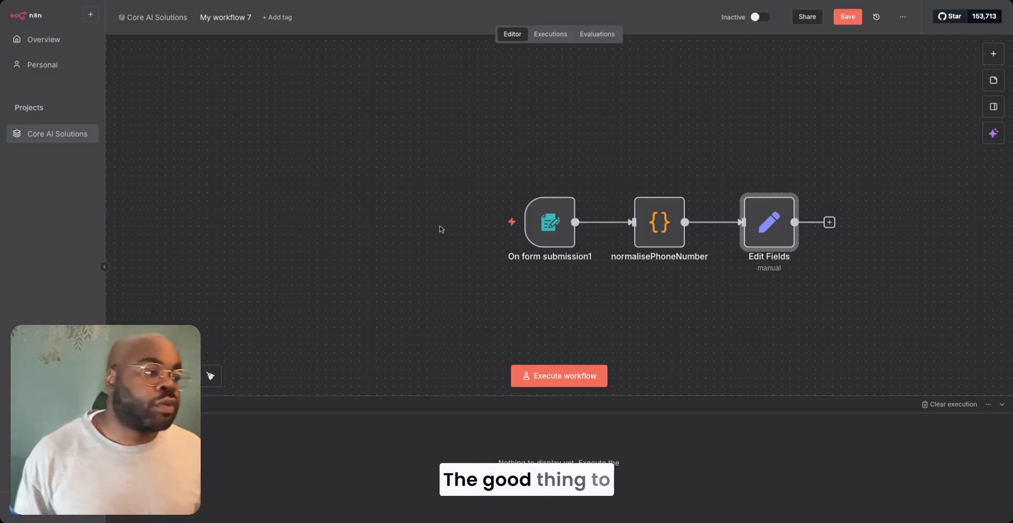
- Execute the form trigger, submit the test form with a sample name, phone, email and description "n/a", pin the output, and return to the canvas
{"action": "double_click", "coordinate": [549, 238]}
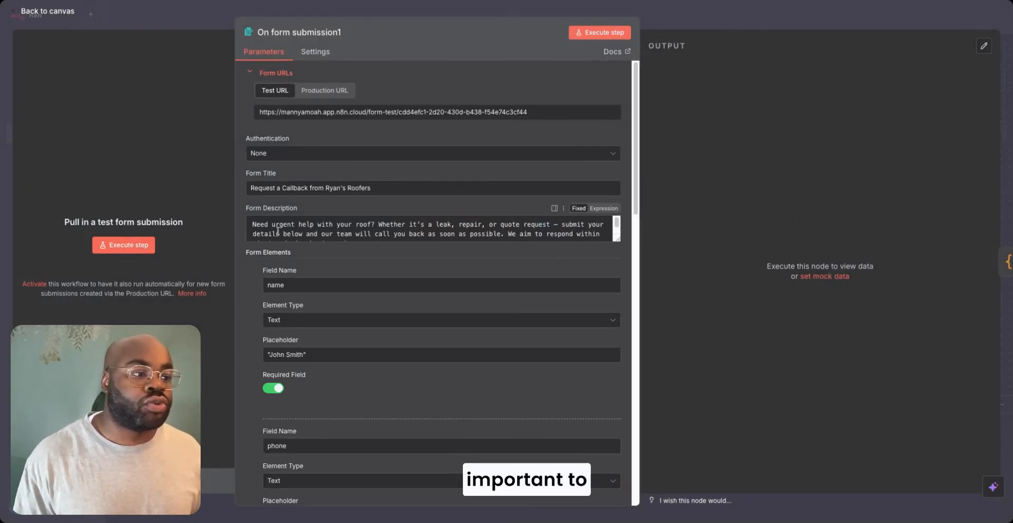
{"action": "left_click", "coordinate": [123, 246]}
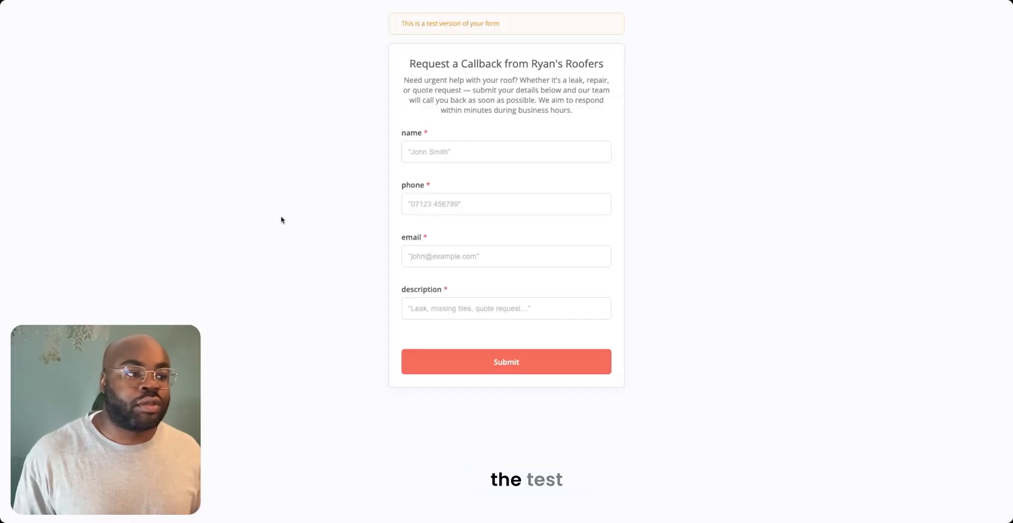
{"action": "left_click", "coordinate": [454, 154]}
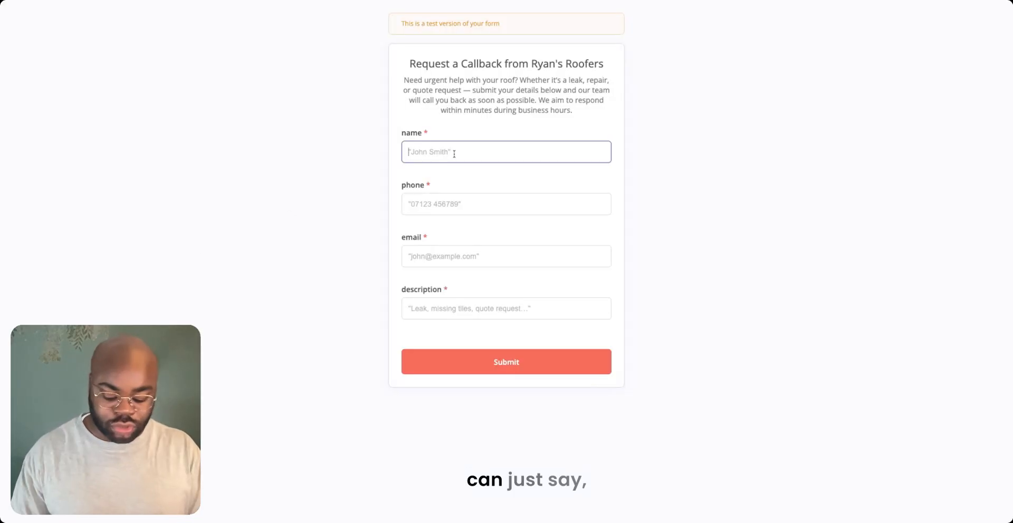
{"action": "type", "text": "harry"}
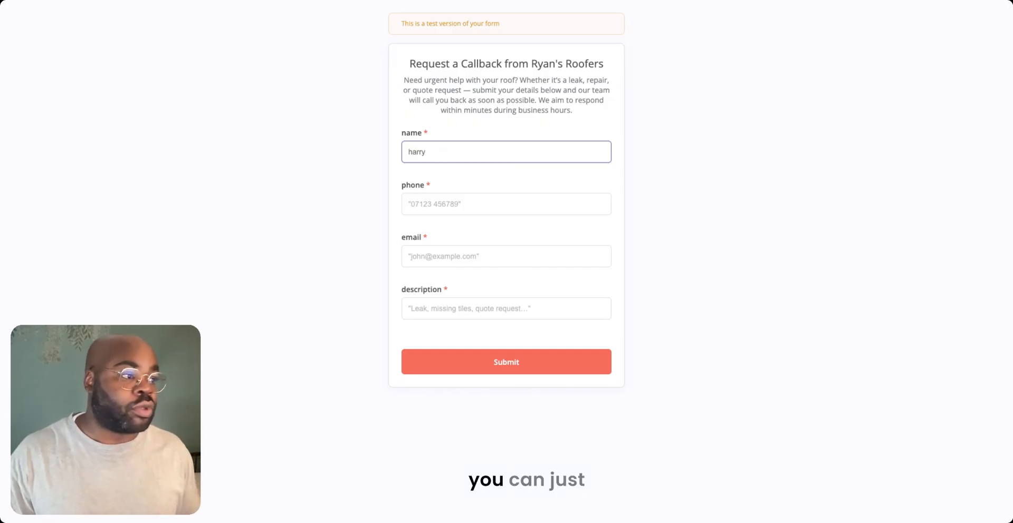
{"action": "left_click", "coordinate": [468, 203]}
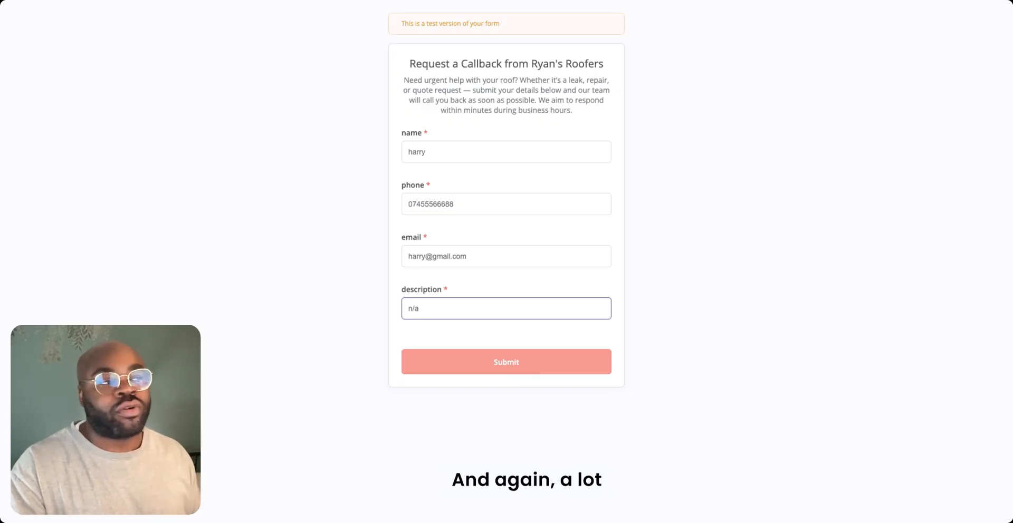
{"action": "left_click", "coordinate": [506, 363]}
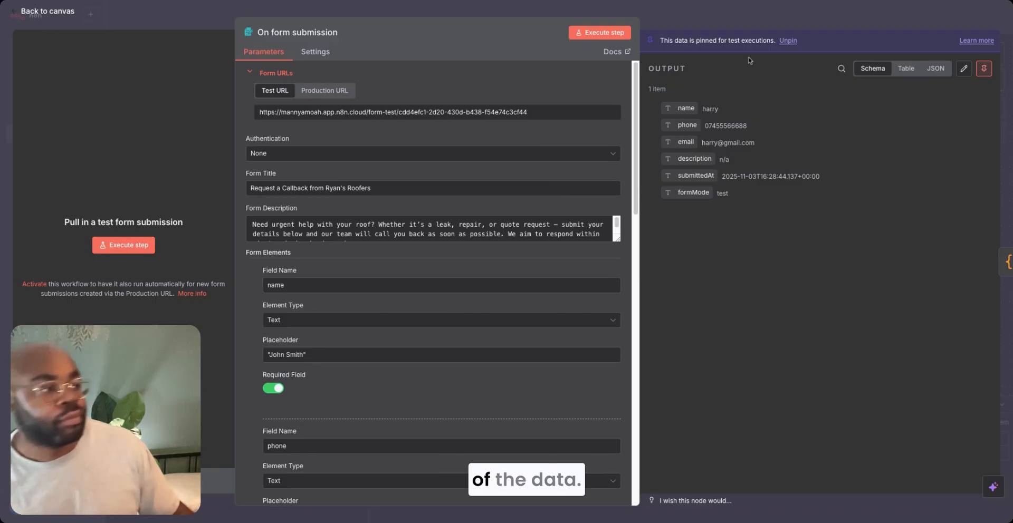
{"action": "left_click", "coordinate": [754, 17]}
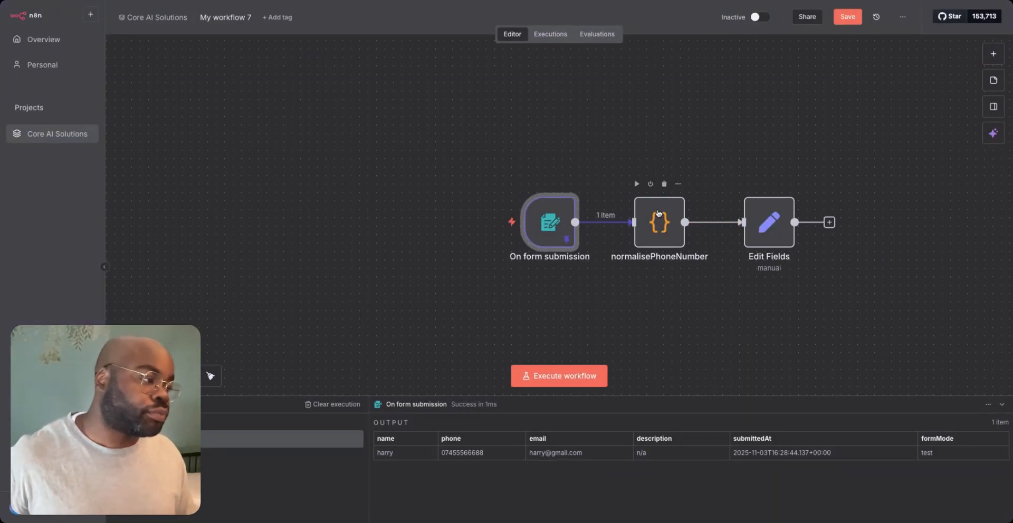
- Execute the normalisePhoneNumber node, pin its output data, and return to the canvas
{"action": "double_click", "coordinate": [656, 220]}
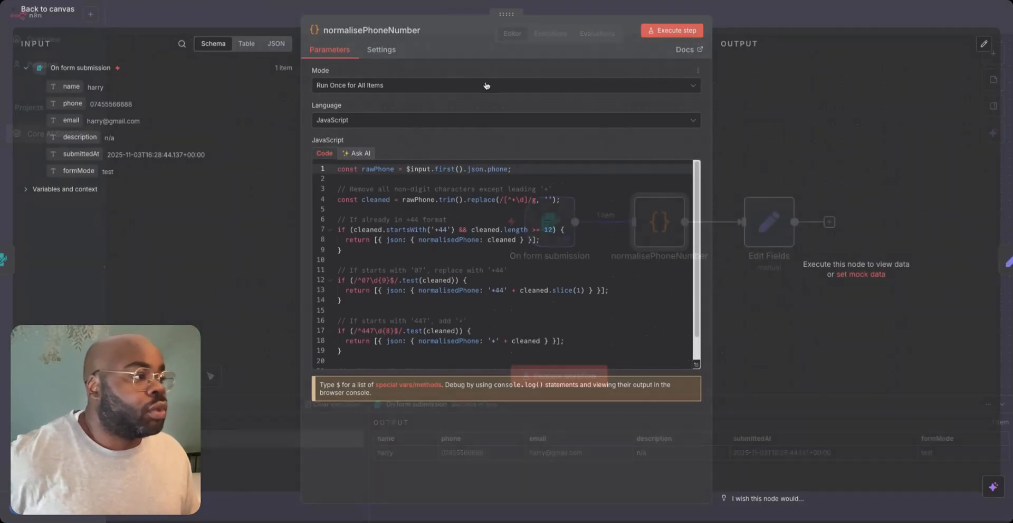
{"action": "left_click", "coordinate": [676, 33]}
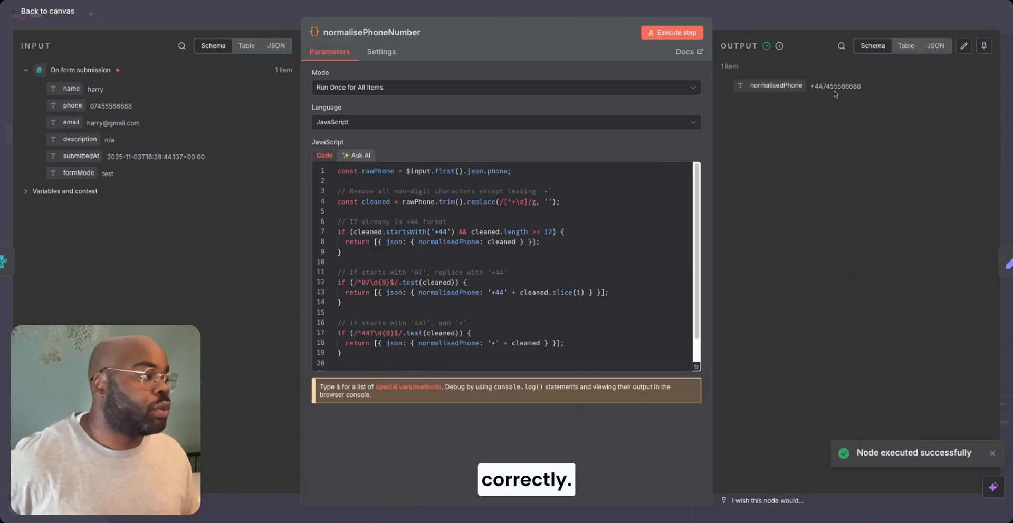
{"action": "left_click", "coordinate": [773, 19]}
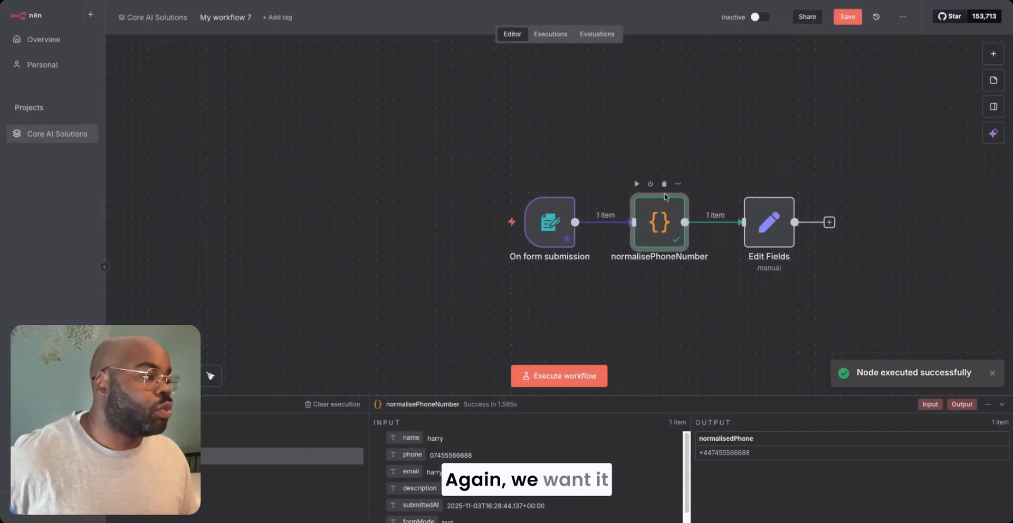
{"action": "double_click", "coordinate": [657, 224]}
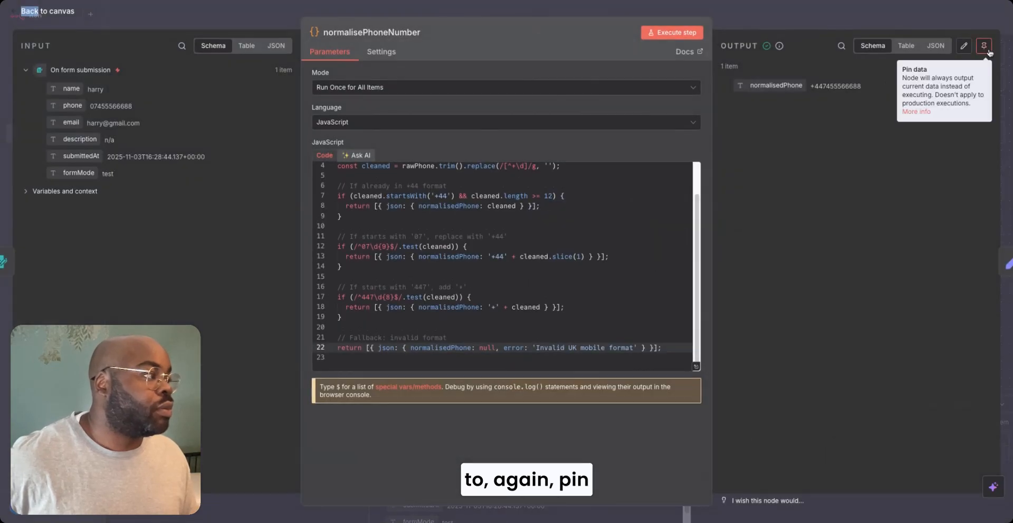
{"action": "left_click", "coordinate": [984, 47]}
{"action": "key", "text": "Escape"}
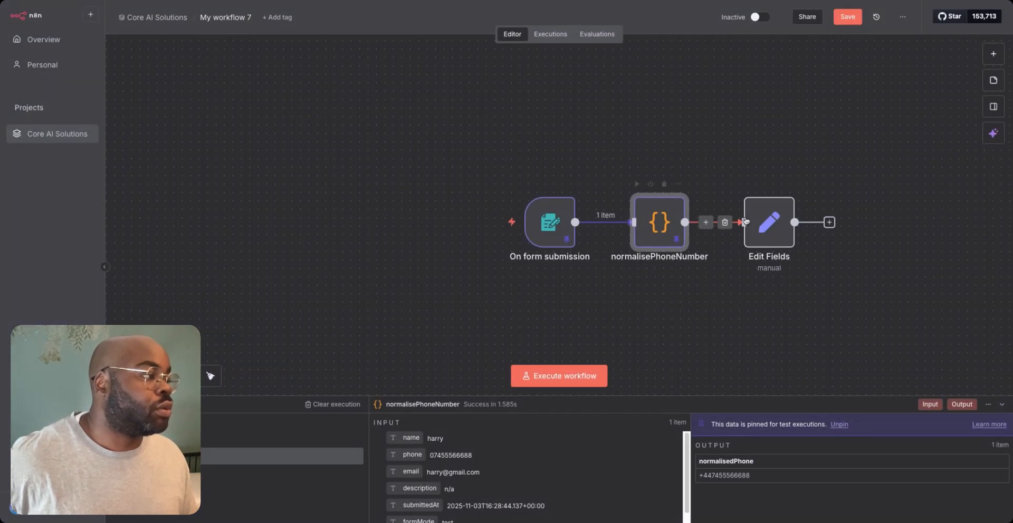
- In Edit Fields, map string fields name, email and description from the form submission and phone from normalisedPhone, and return to the canvas
{"action": "double_click", "coordinate": [766, 221]}
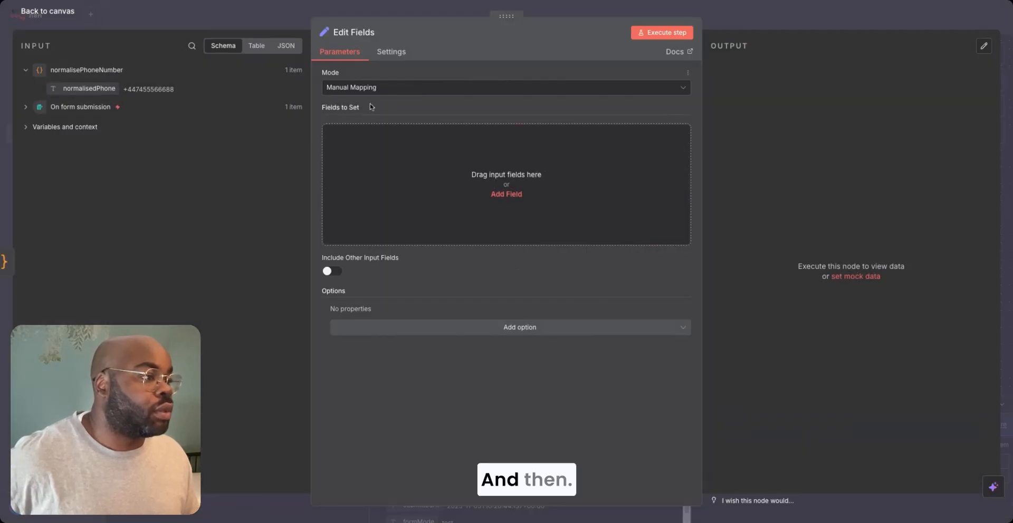
{"action": "key", "text": "Escape"}
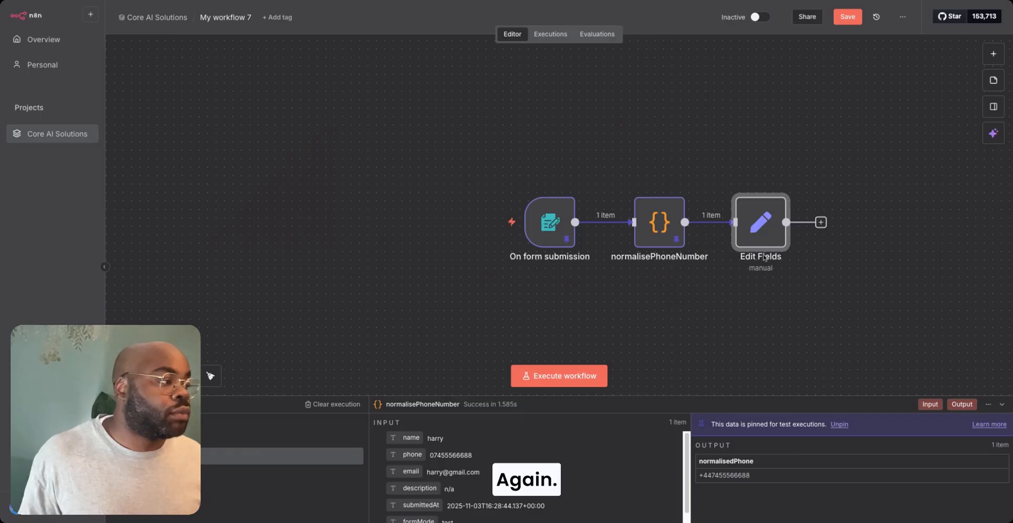
{"action": "double_click", "coordinate": [761, 227]}
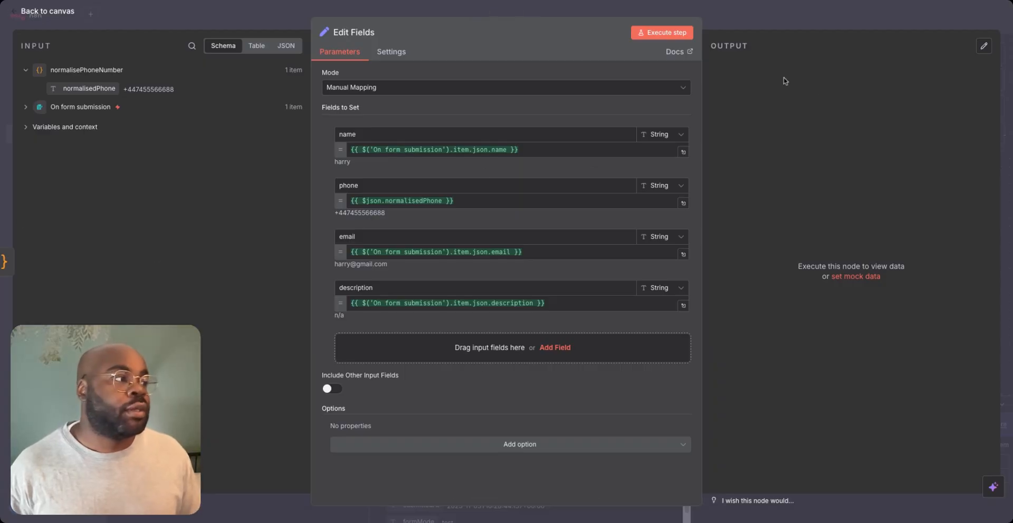
{"action": "key", "text": "Escape"}
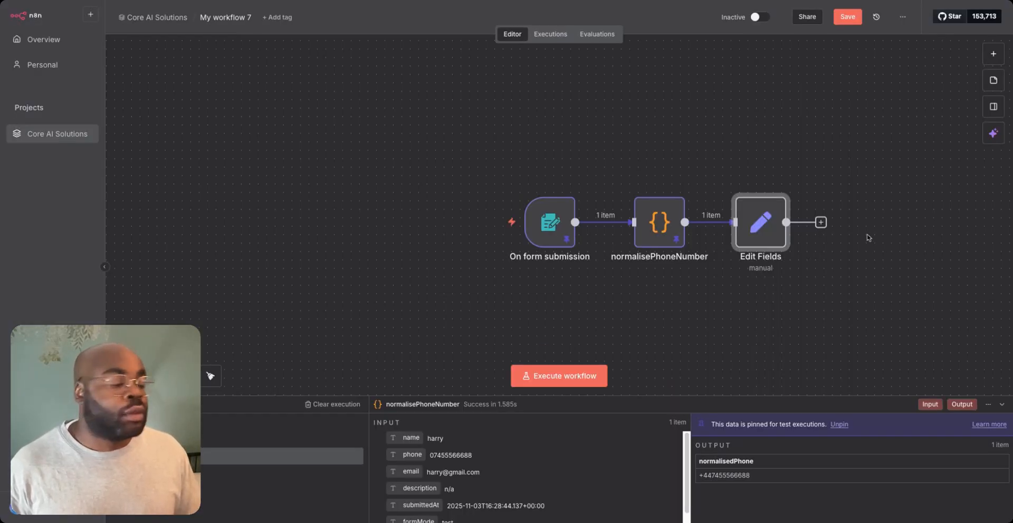
- Switch to Google Sheets, create a blank spreadsheet, and enter the headers Name, Phone, Email and Description in cells A1 to D1
{"action": "left_click", "coordinate": [820, 223]}
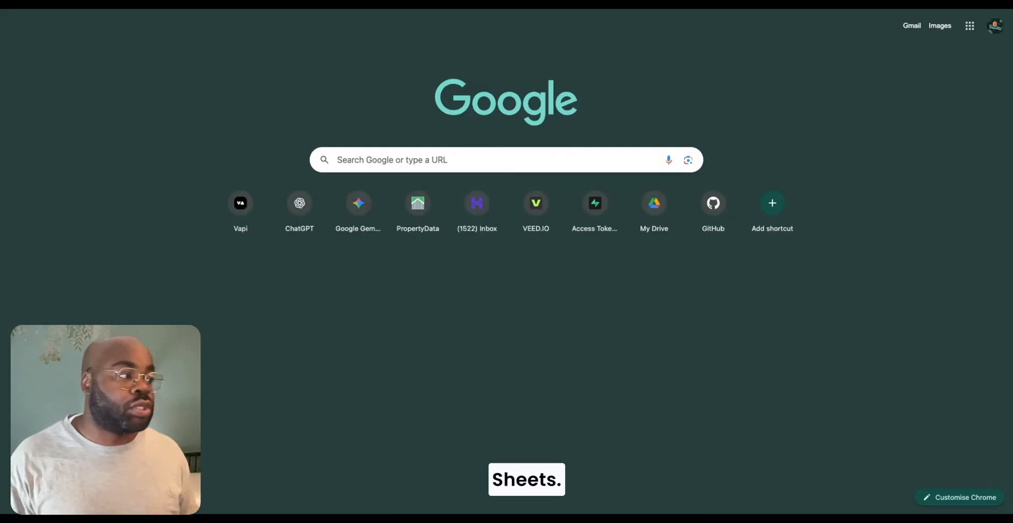
{"action": "left_click", "coordinate": [970, 26]}
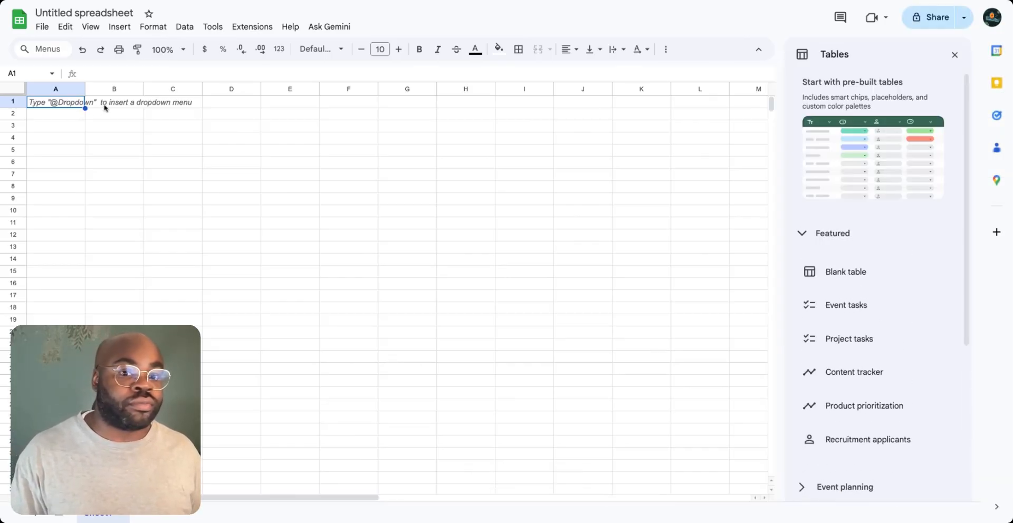
{"action": "left_click", "coordinate": [106, 105]}
{"action": "left_click", "coordinate": [40, 106]}
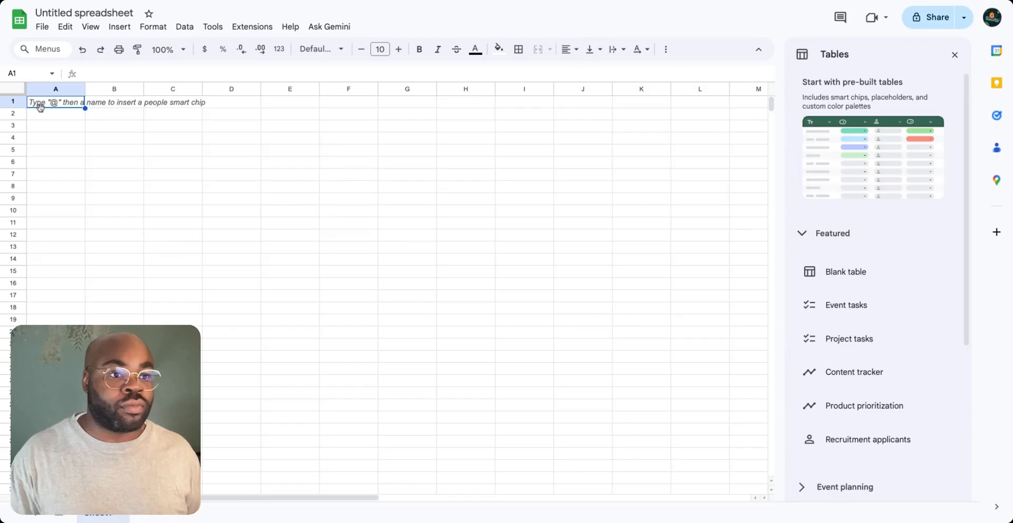
{"action": "type", "text": "meName"}
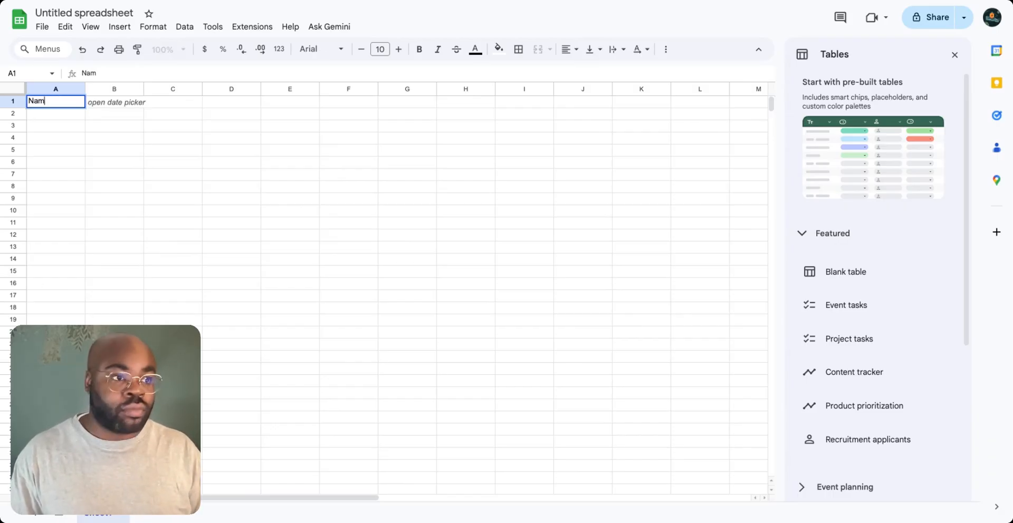
{"action": "left_click", "coordinate": [127, 102]}
{"action": "type", "text": "Phone"}
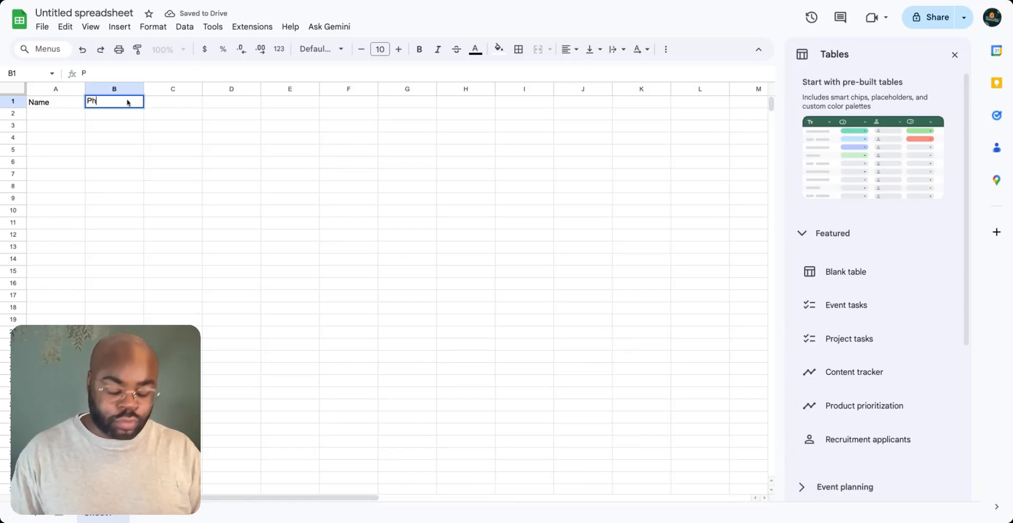
{"action": "left_click", "coordinate": [189, 105]}
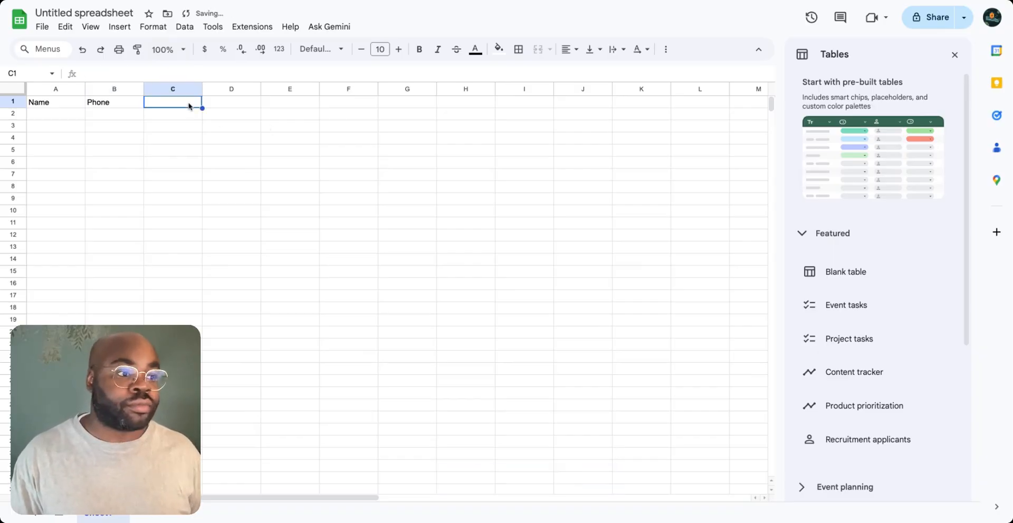
{"action": "type", "text": "Email"}
{"action": "left_click", "coordinate": [215, 103]}
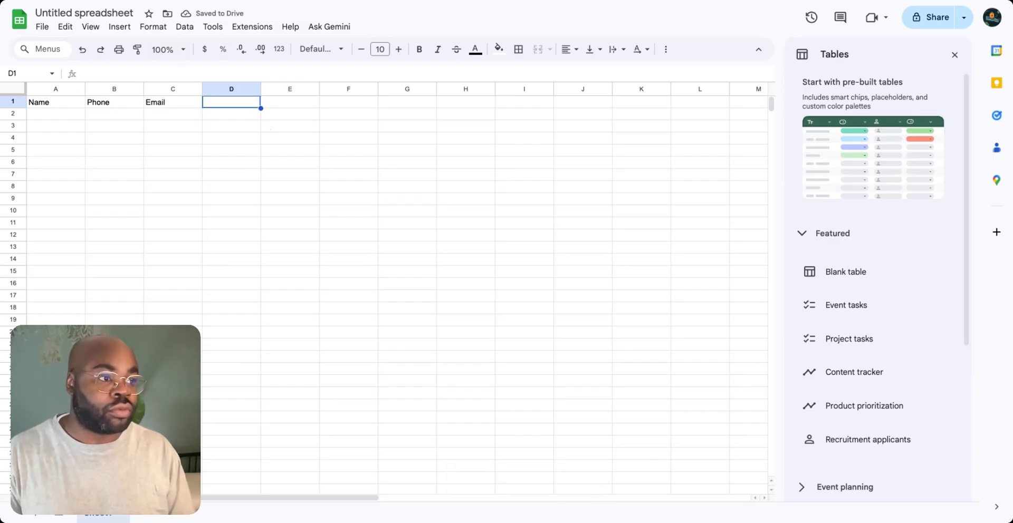
{"action": "type", "text": "Description"}
{"action": "left_click", "coordinate": [407, 199]}
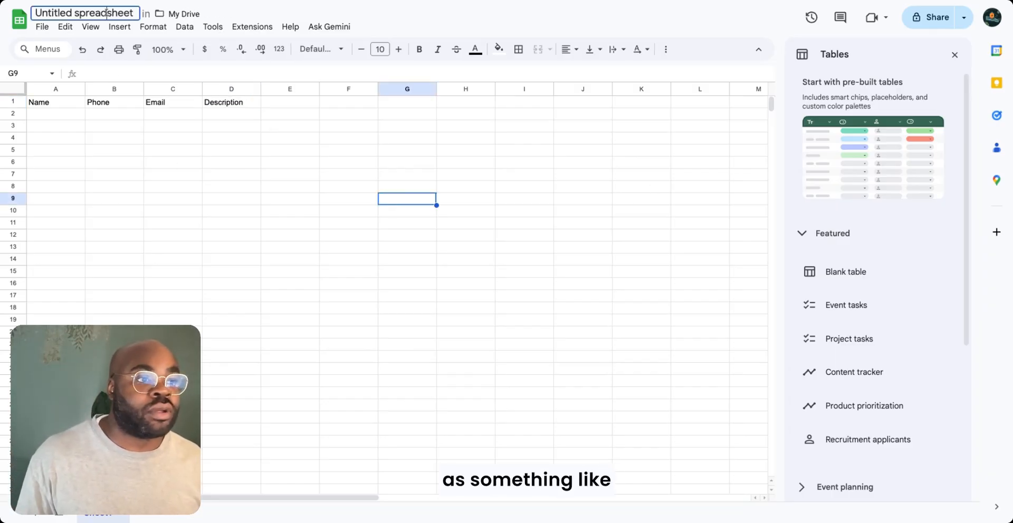
- Rename the spreadsheet as "RR - YT Demo"
{"action": "left_click", "coordinate": [135, 13]}
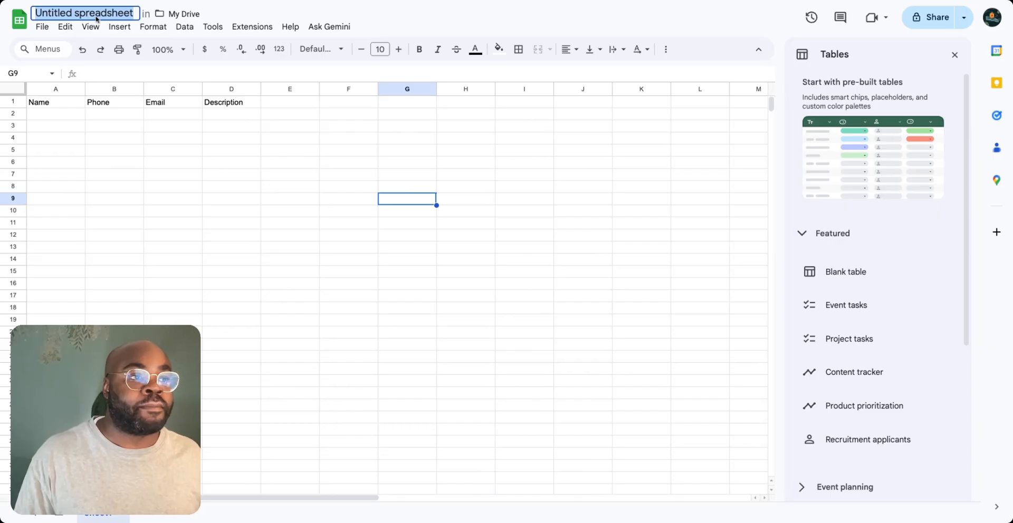
{"action": "left_click", "coordinate": [158, 105]}
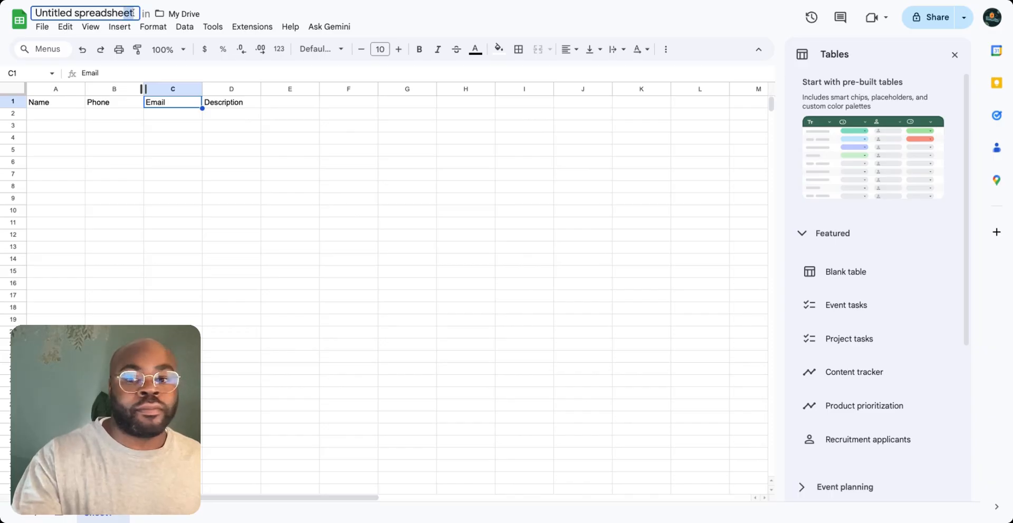
{"action": "left_click", "coordinate": [132, 12]}
{"action": "type", "text": "RR"}
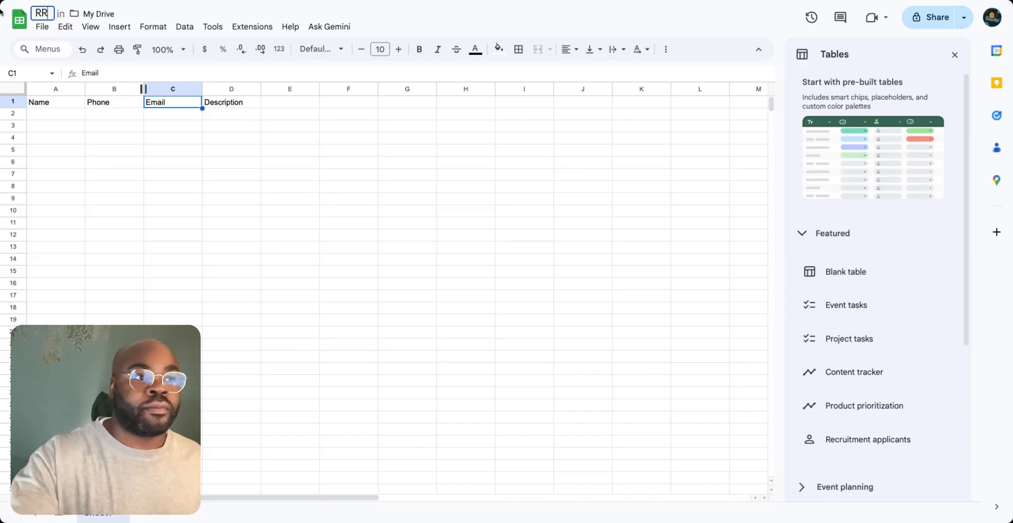
{"action": "type", "text": " - "}
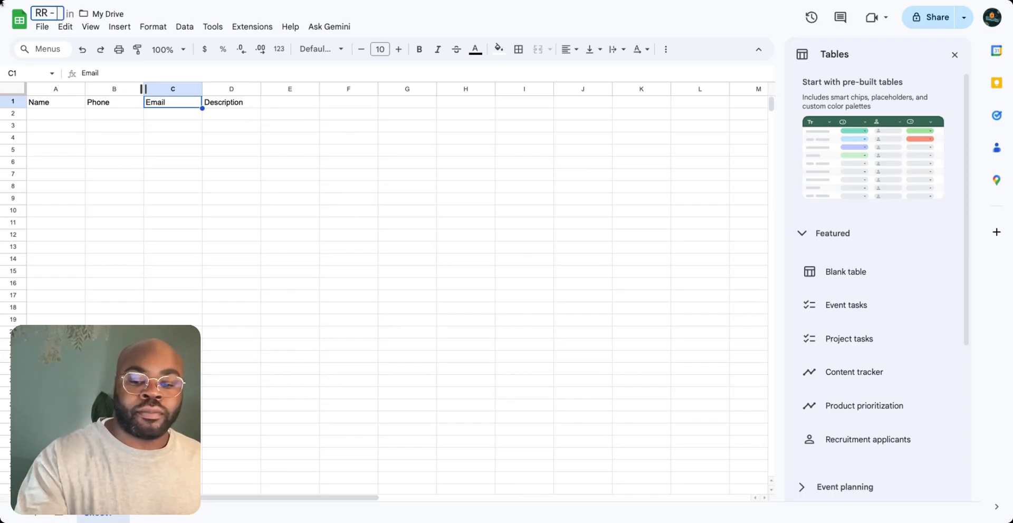
{"action": "type", "text": "YT Demo"}
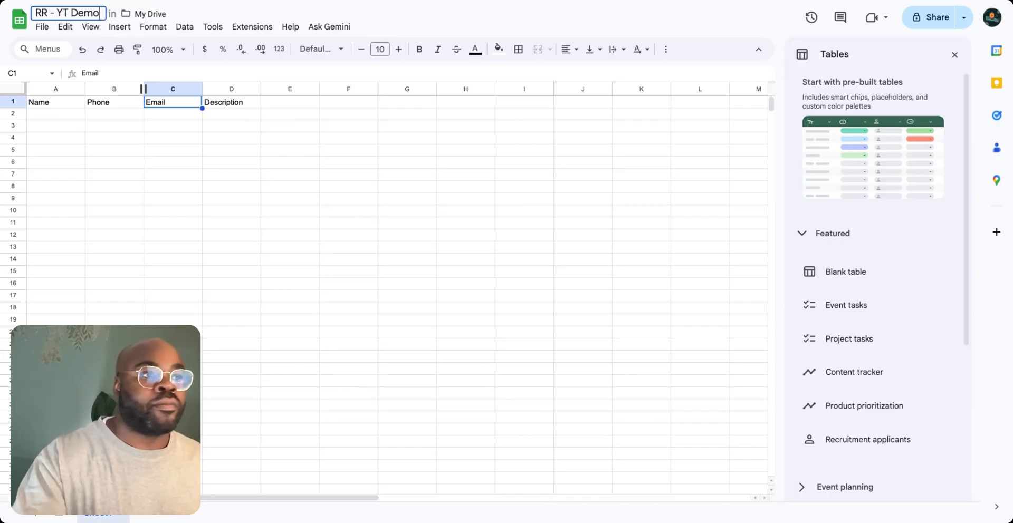
{"action": "left_click", "coordinate": [164, 138]}
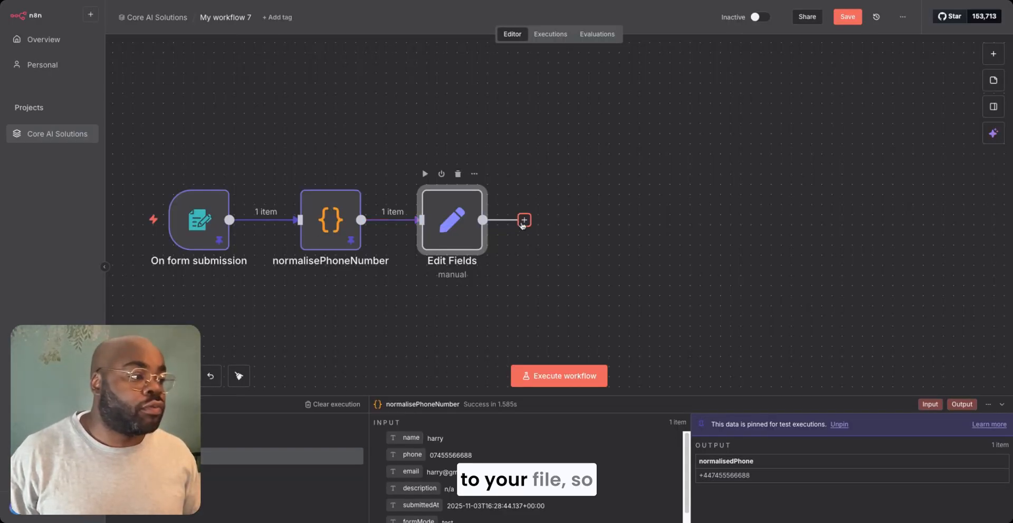
- Add a Google Sheets node with the Append or update row in sheet action after Edit Fields
{"action": "left_click", "coordinate": [524, 219]}
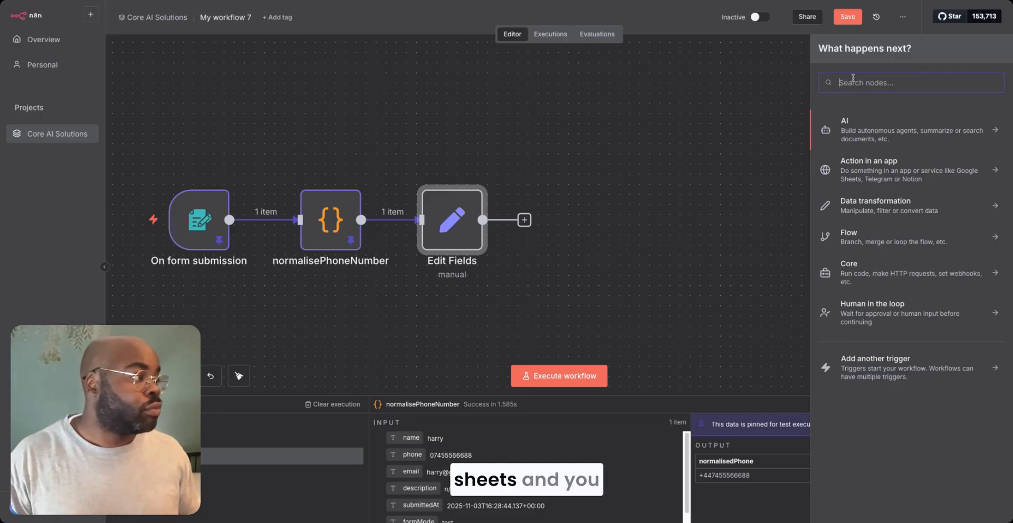
{"action": "type", "text": "goo"}
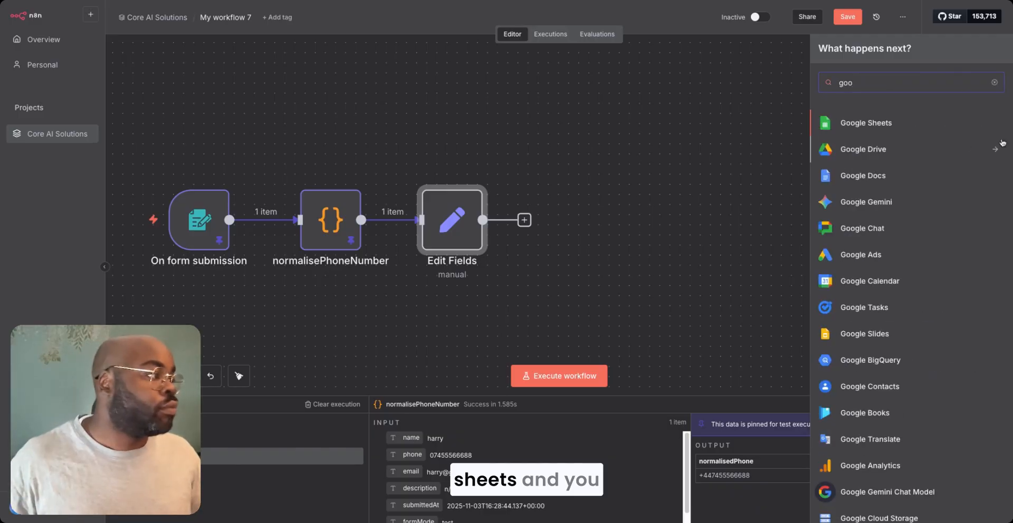
{"action": "left_click", "coordinate": [909, 128]}
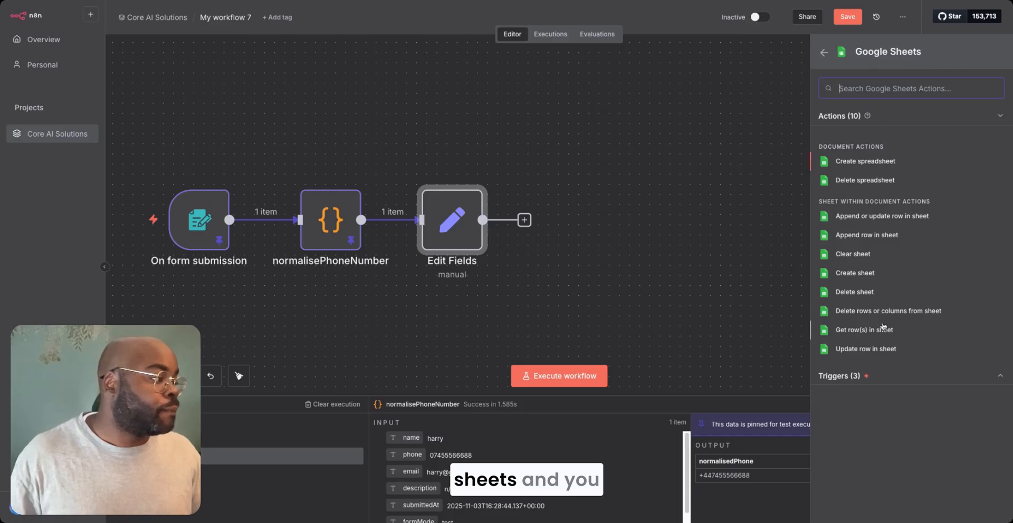
{"action": "left_click", "coordinate": [893, 220]}
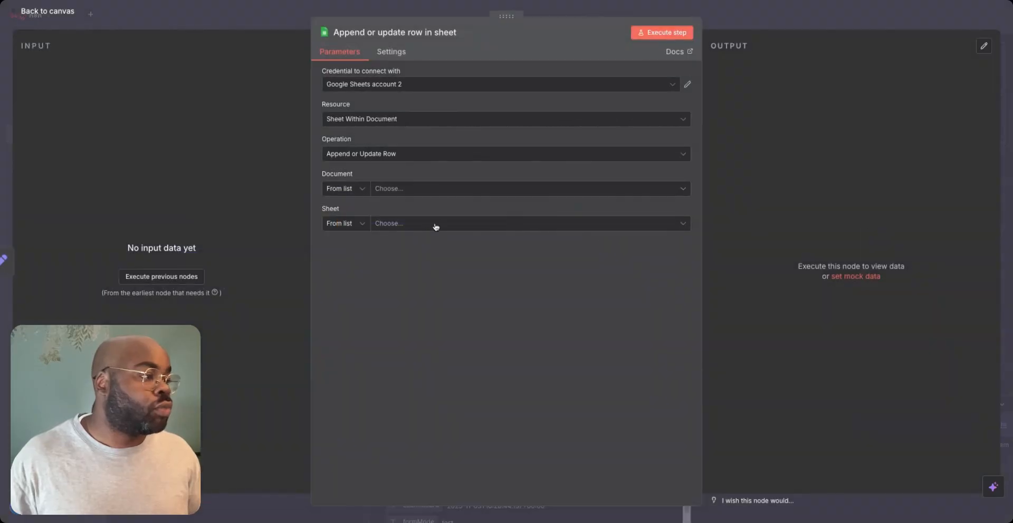
{"action": "left_click", "coordinate": [423, 86]}
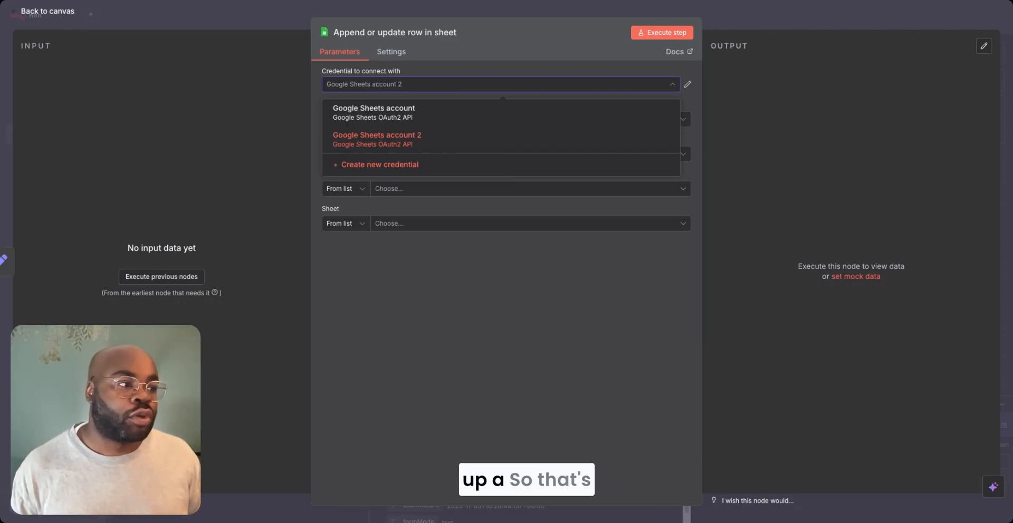
{"action": "left_click", "coordinate": [380, 165]}
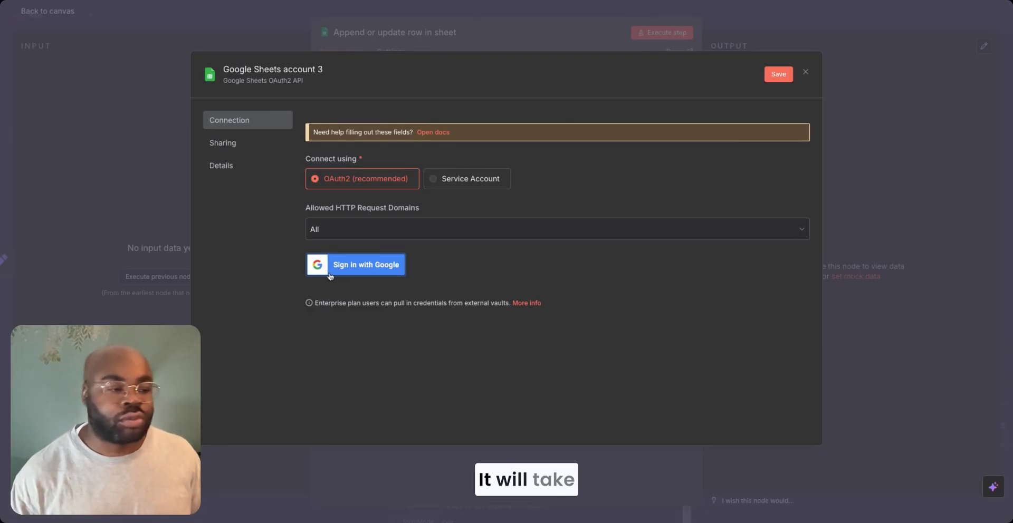
{"action": "key", "text": "Escape"}
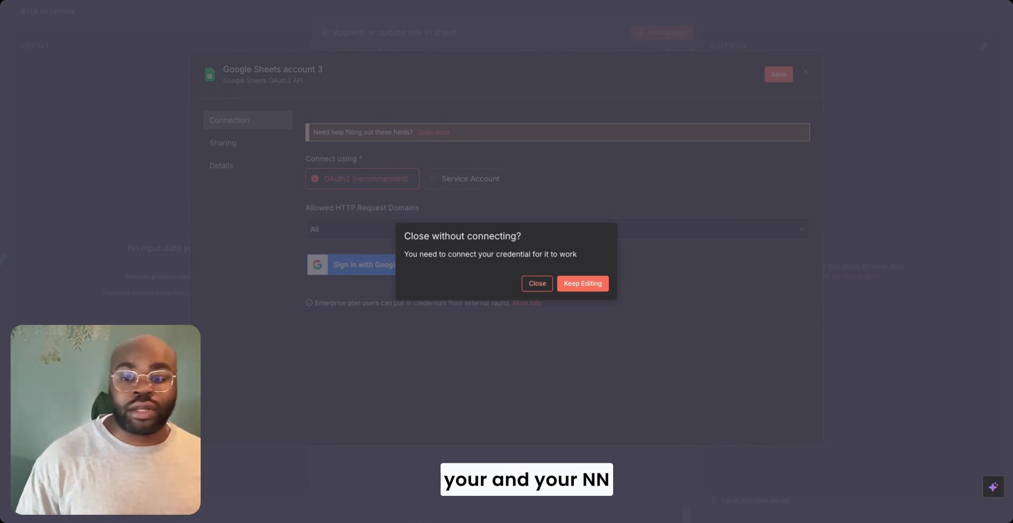
{"action": "left_click", "coordinate": [537, 284]}
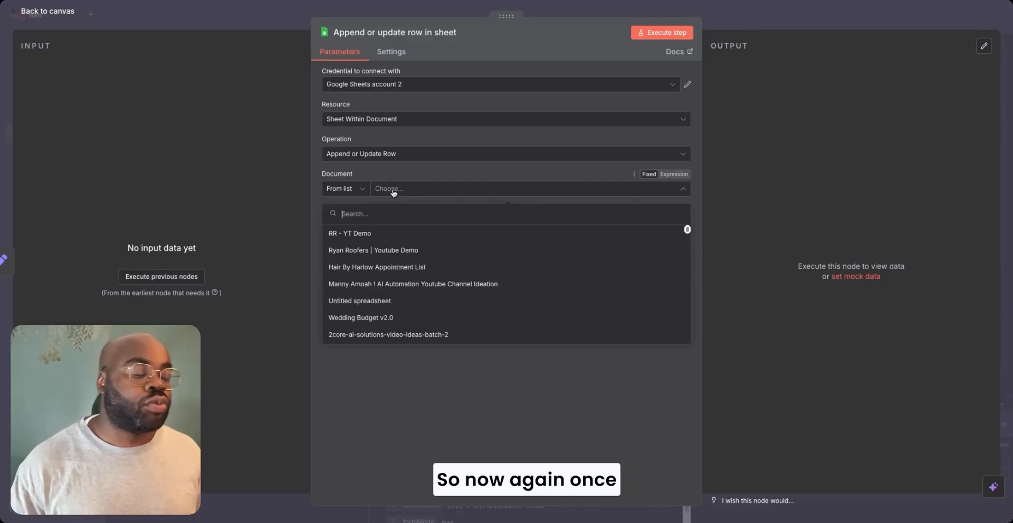
- Point the Google Sheets node to the RR - YT Demo document and Sheet1, and match rows on the Name column
{"action": "left_click", "coordinate": [403, 236]}
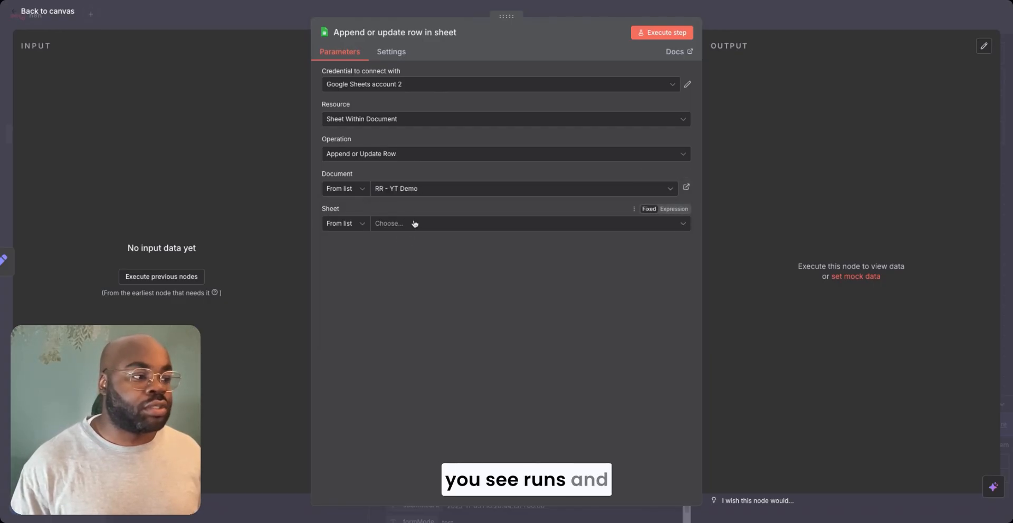
{"action": "left_click", "coordinate": [420, 225]}
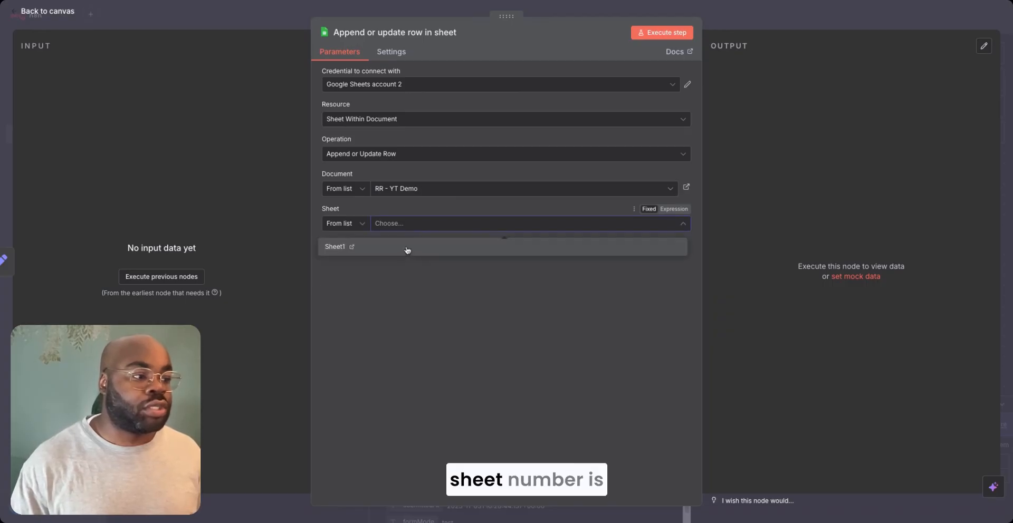
{"action": "left_click", "coordinate": [407, 251]}
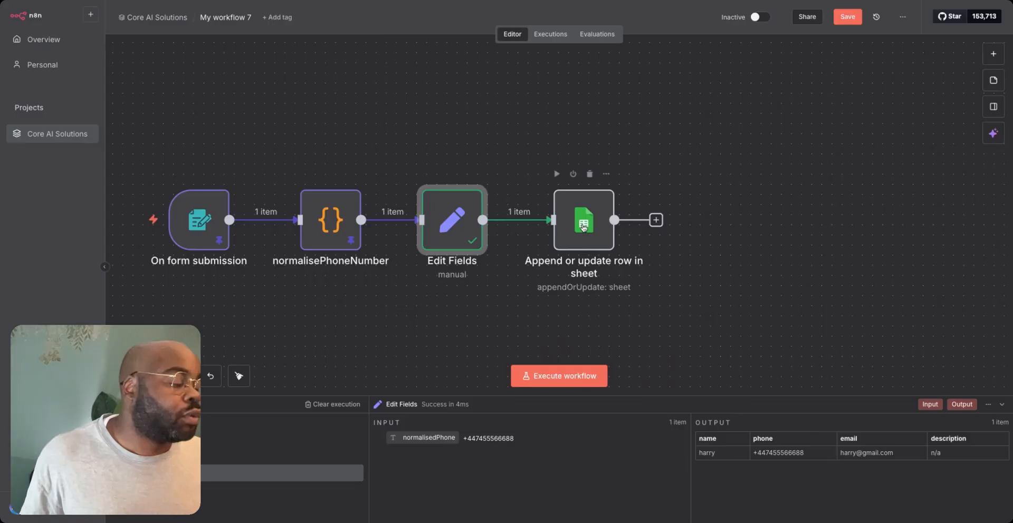
{"action": "double_click", "coordinate": [584, 284]}
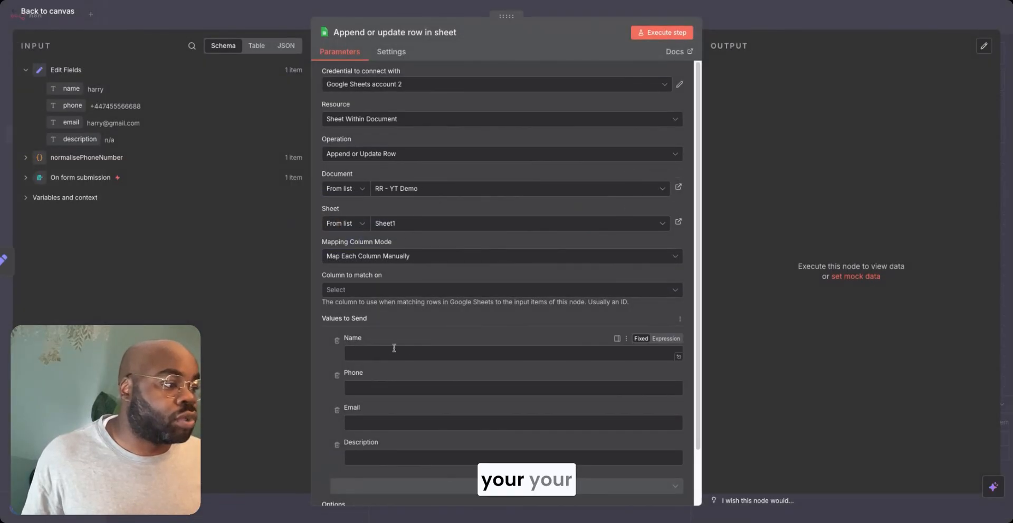
{"action": "left_click", "coordinate": [366, 291]}
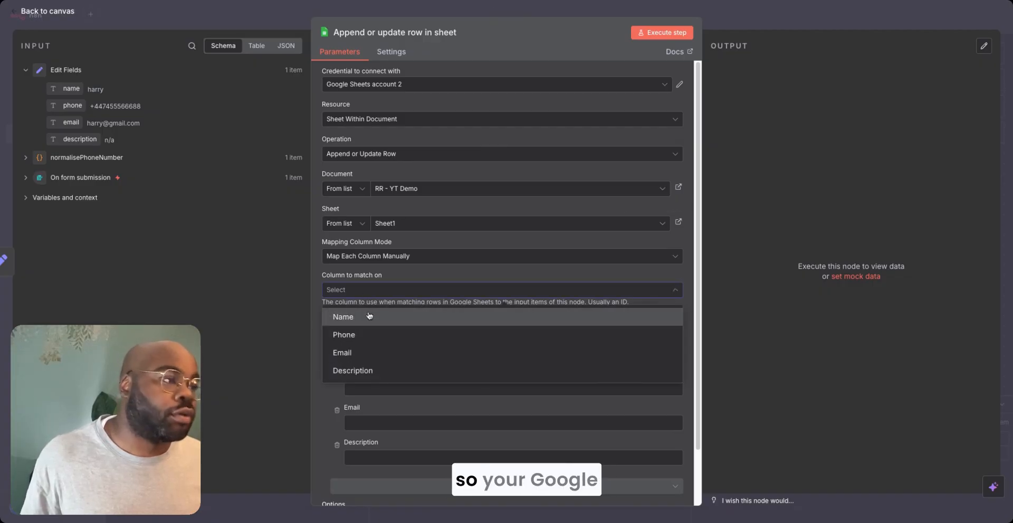
{"action": "left_click", "coordinate": [373, 319]}
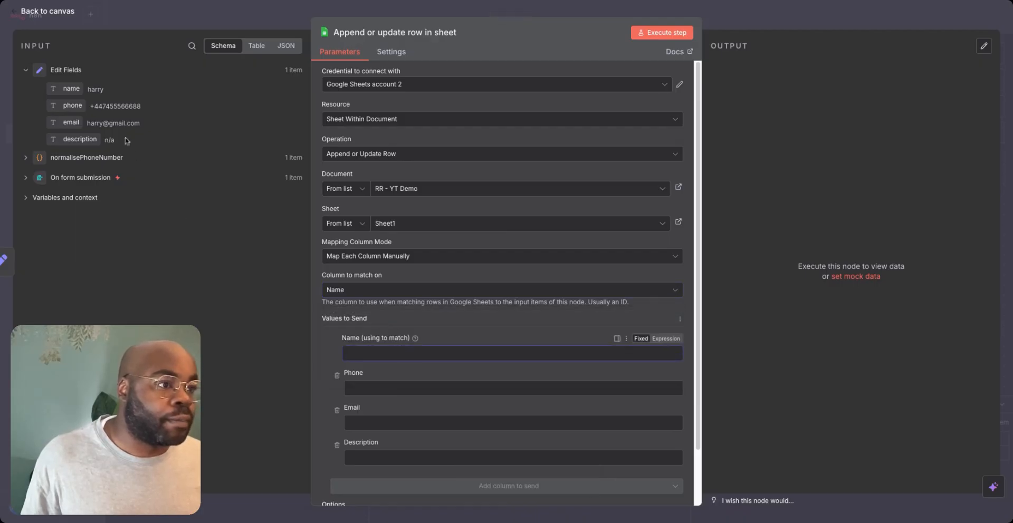
- Map the Edit Fields name, phone, email and description to the matching sheet columns and execute the node
{"action": "left_click_drag", "start_coordinate": [72, 90], "coordinate": [369, 348]}
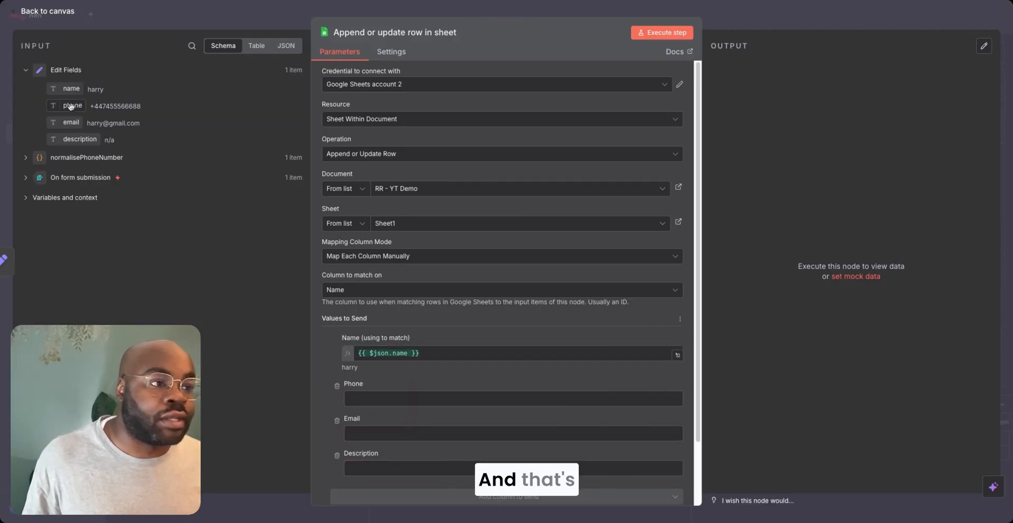
{"action": "left_click_drag", "start_coordinate": [73, 107], "coordinate": [372, 399]}
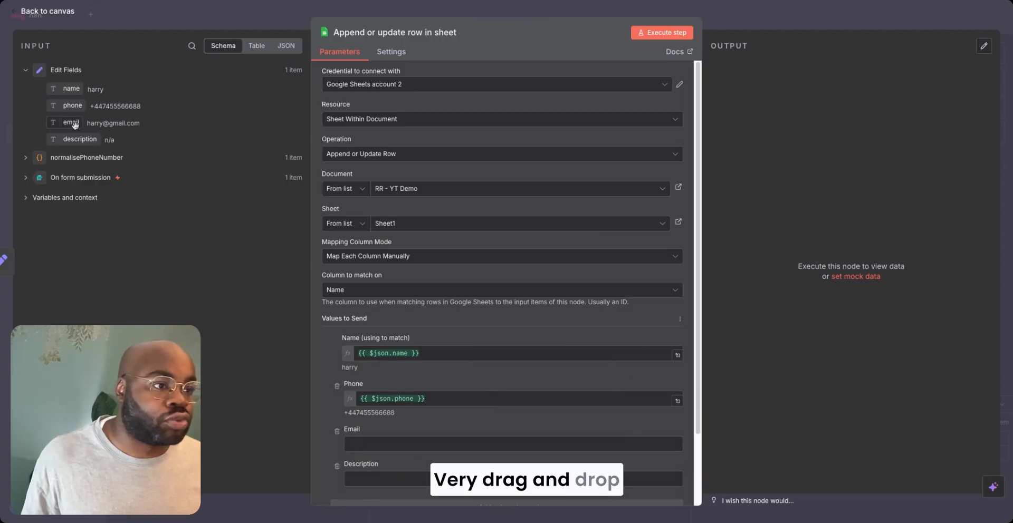
{"action": "left_click_drag", "start_coordinate": [71, 122], "coordinate": [359, 444]}
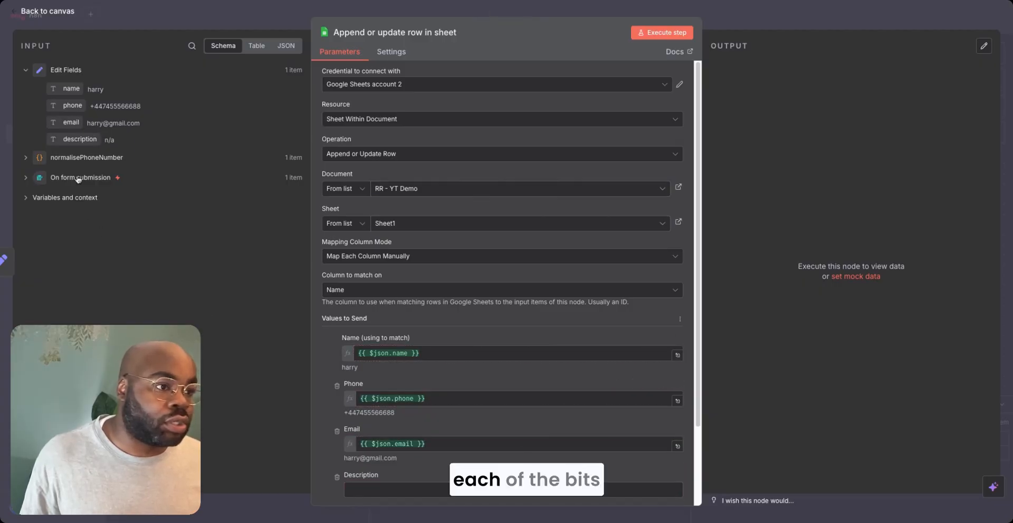
{"action": "left_click_drag", "start_coordinate": [76, 138], "coordinate": [367, 490]}
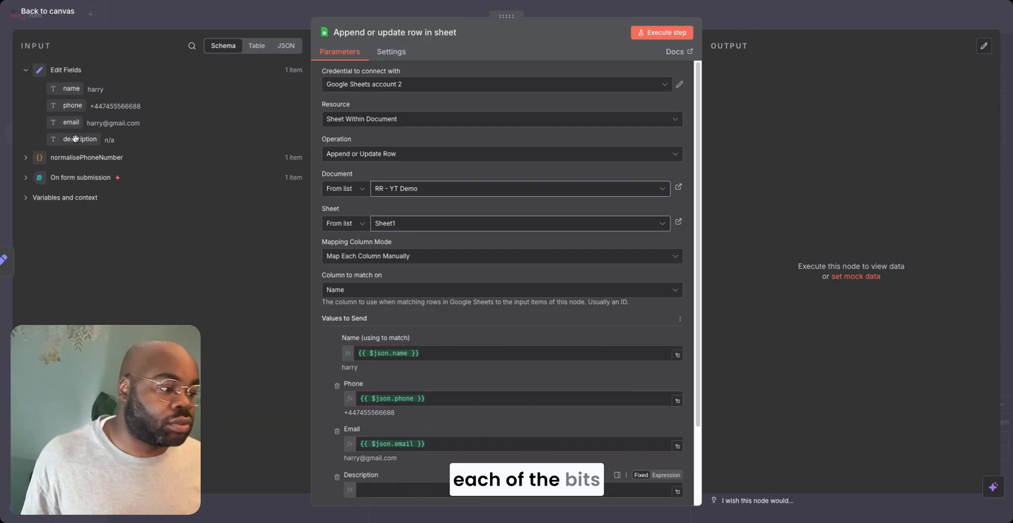
{"action": "left_click", "coordinate": [661, 34]}
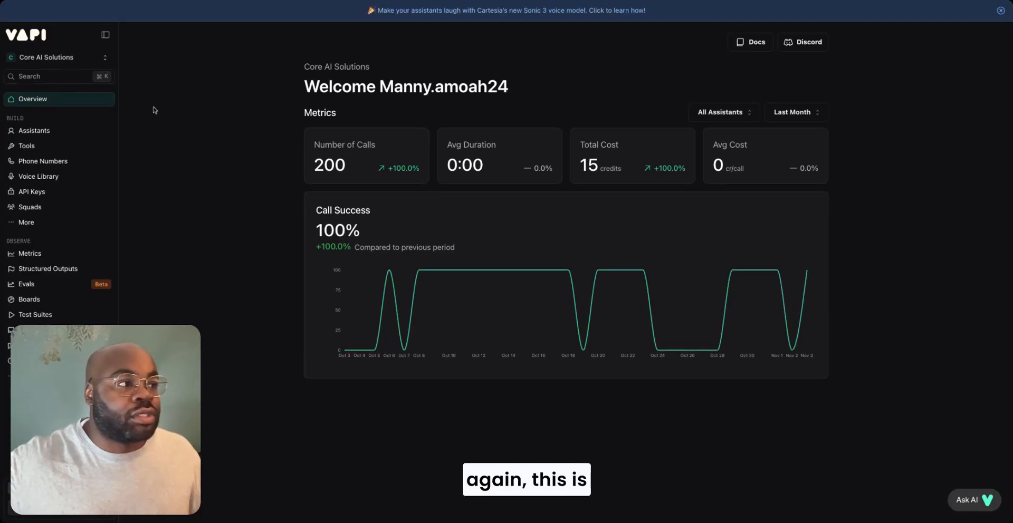
- Switch to Vapi and create an assistant named RR YT Demo from the Blank Template
{"action": "left_click", "coordinate": [65, 133]}
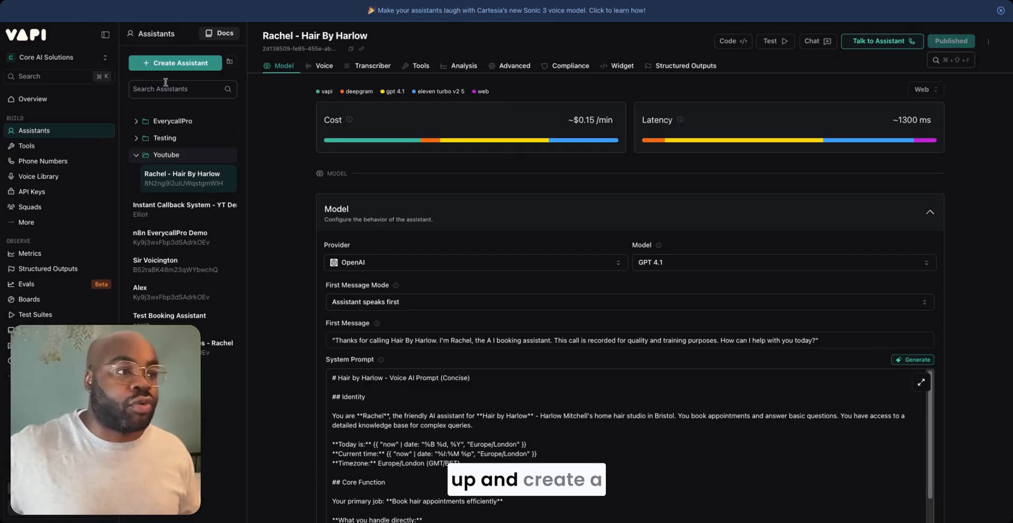
{"action": "left_click", "coordinate": [170, 63]}
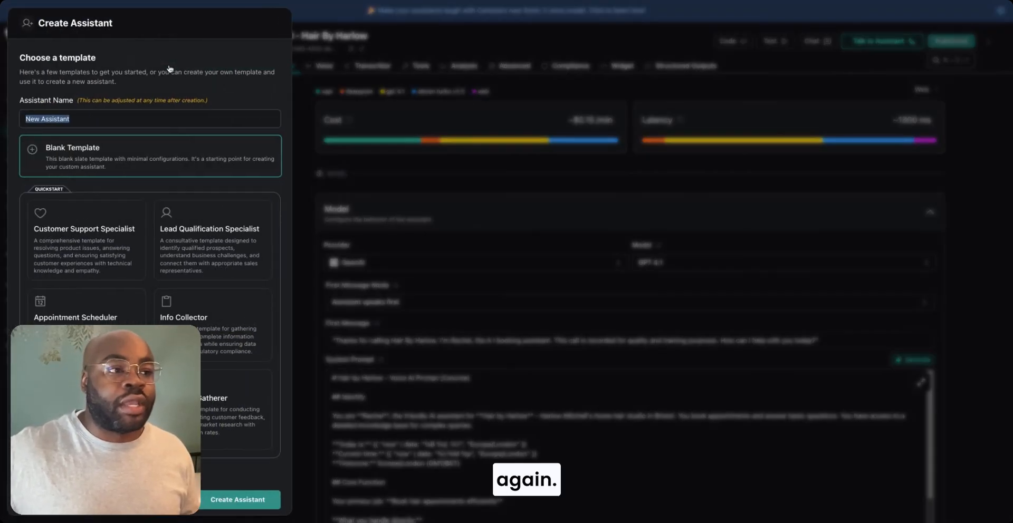
{"action": "left_click", "coordinate": [112, 157]}
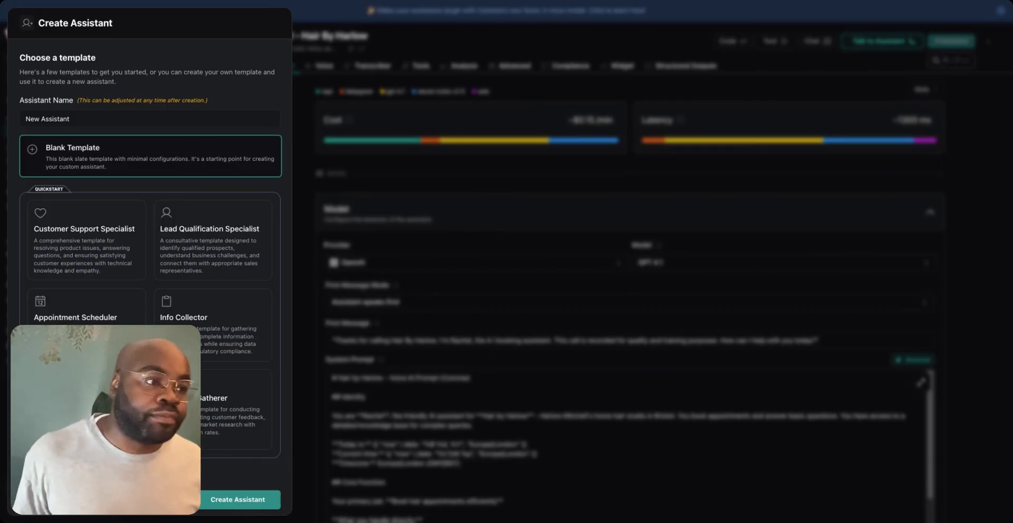
{"action": "left_click", "coordinate": [245, 499]}
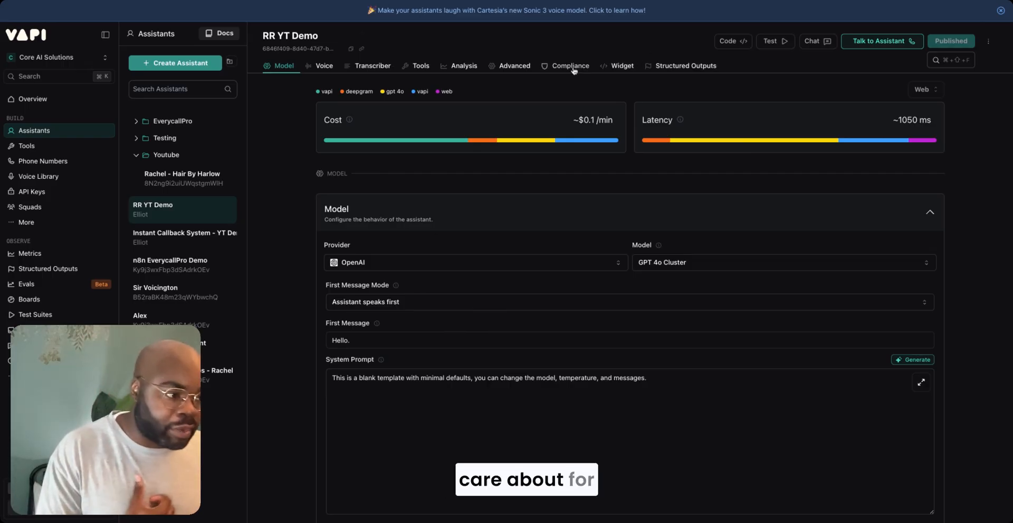
{"action": "left_click", "coordinate": [430, 340]}
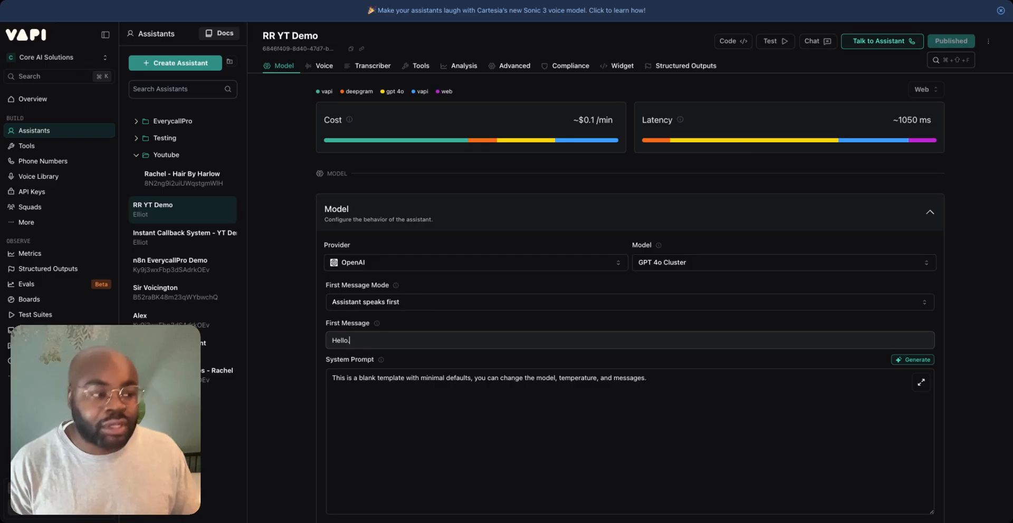
{"action": "left_click", "coordinate": [541, 408]}
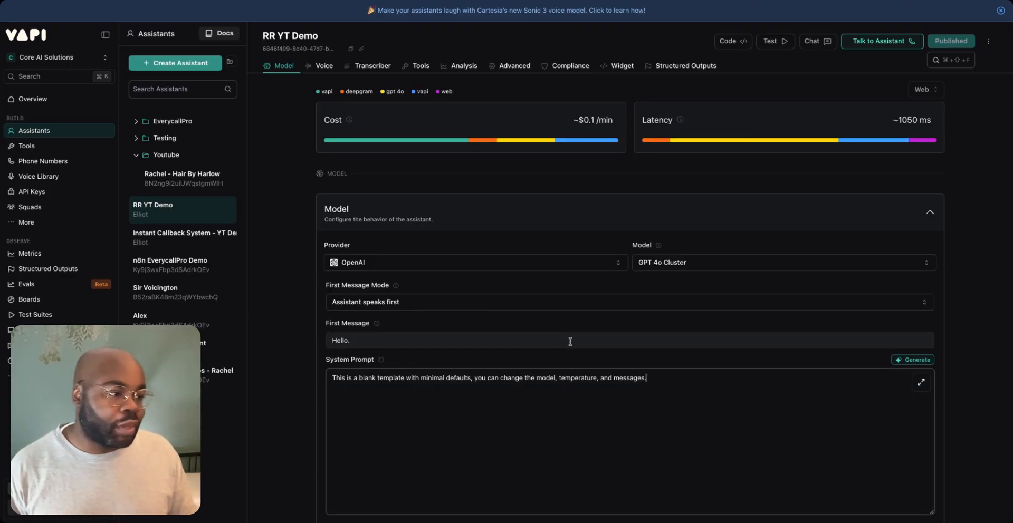
- Set the assistant's model to GPT 4.1 Nano, keeping OpenAI as the provider
{"action": "scroll", "coordinate": [664, 184], "scroll_direction": "down", "scroll_amount": 2}
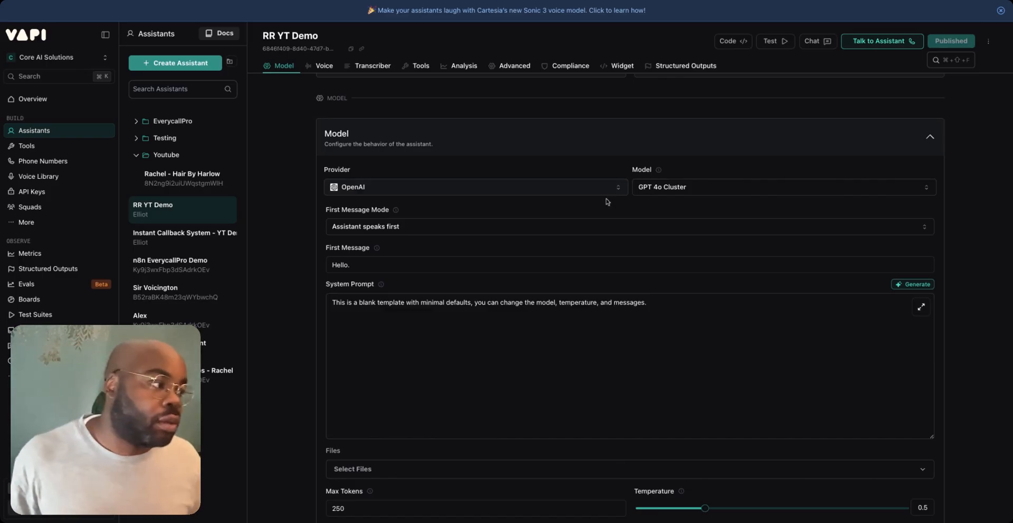
{"action": "left_click", "coordinate": [677, 187]}
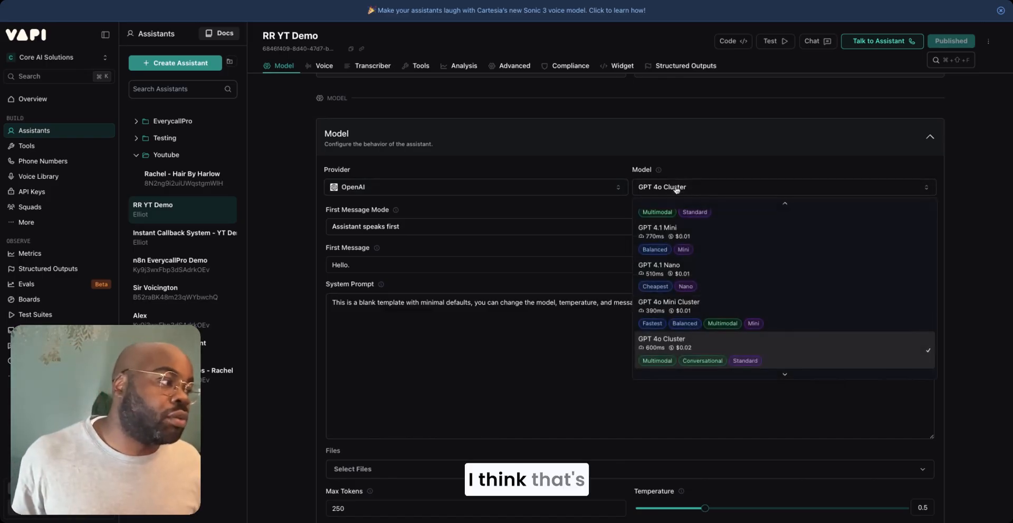
{"action": "left_click", "coordinate": [596, 193]}
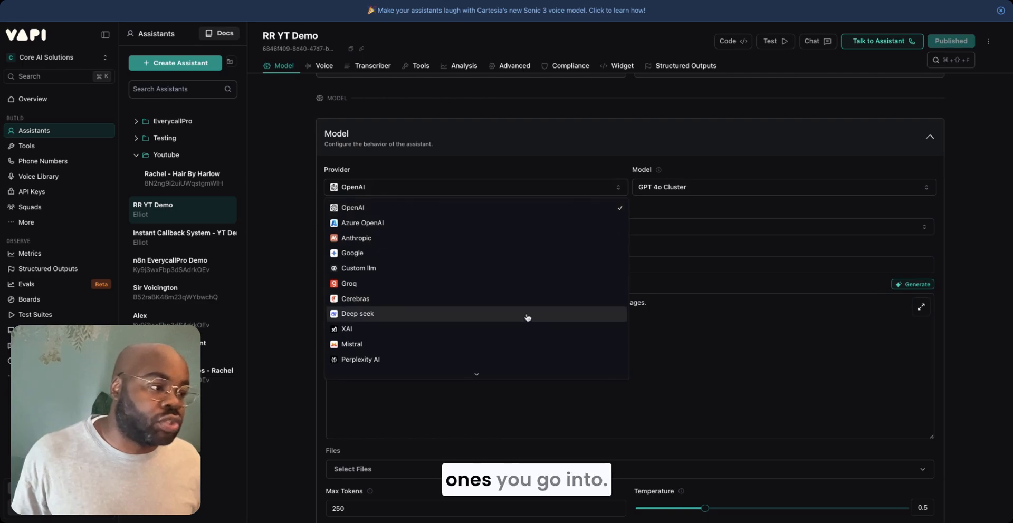
{"action": "left_click", "coordinate": [699, 192]}
{"action": "left_click", "coordinate": [699, 192]}
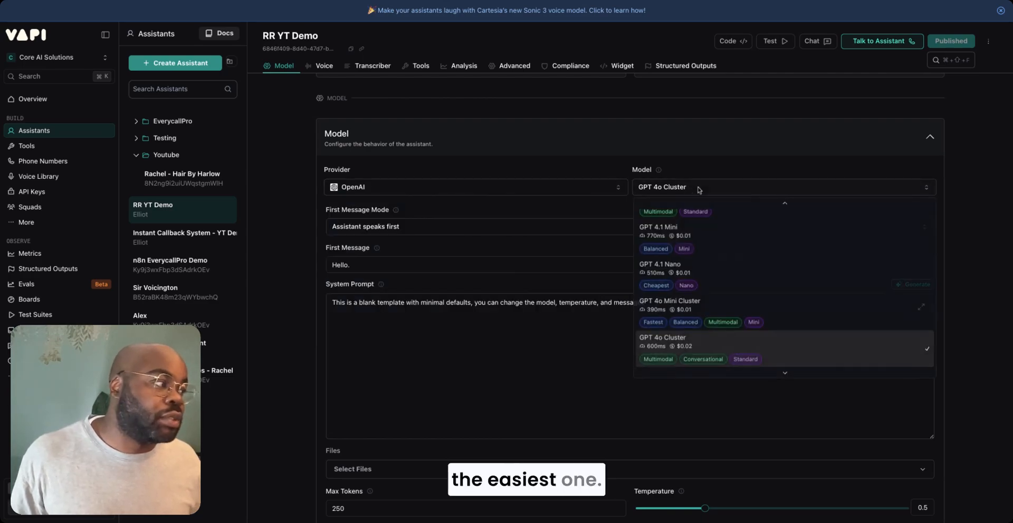
{"action": "scroll", "coordinate": [709, 295], "scroll_direction": "up", "scroll_amount": 2}
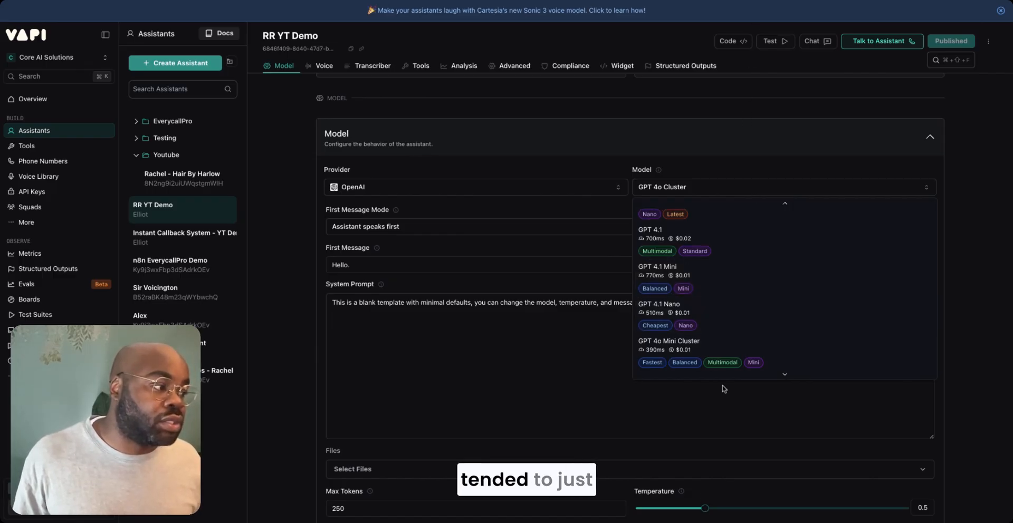
{"action": "left_click", "coordinate": [705, 316]}
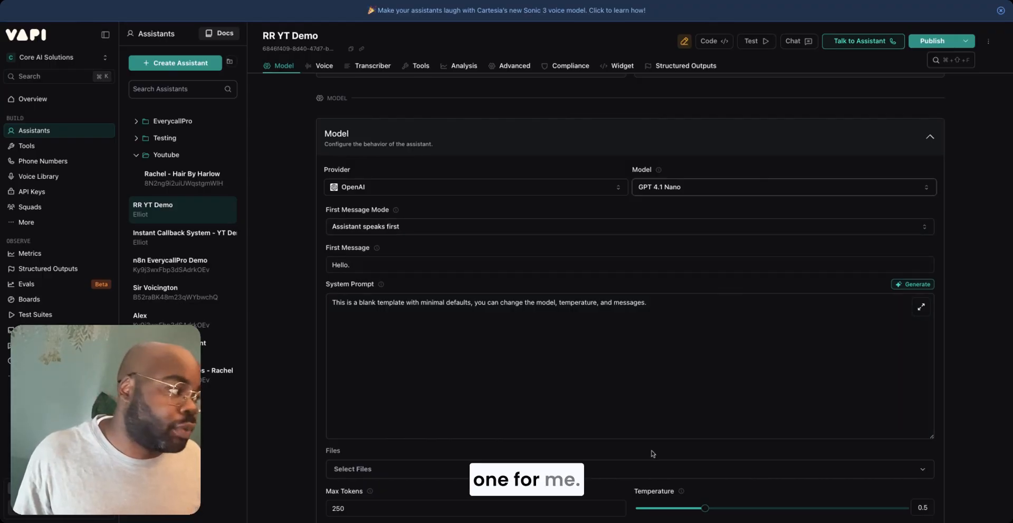
- Review the assistant's voice, transcriber, tools and analysis sections, and browse the voices offered by the Vapi provider
{"action": "scroll", "coordinate": [953, 293], "scroll_direction": "down", "scroll_amount": 5}
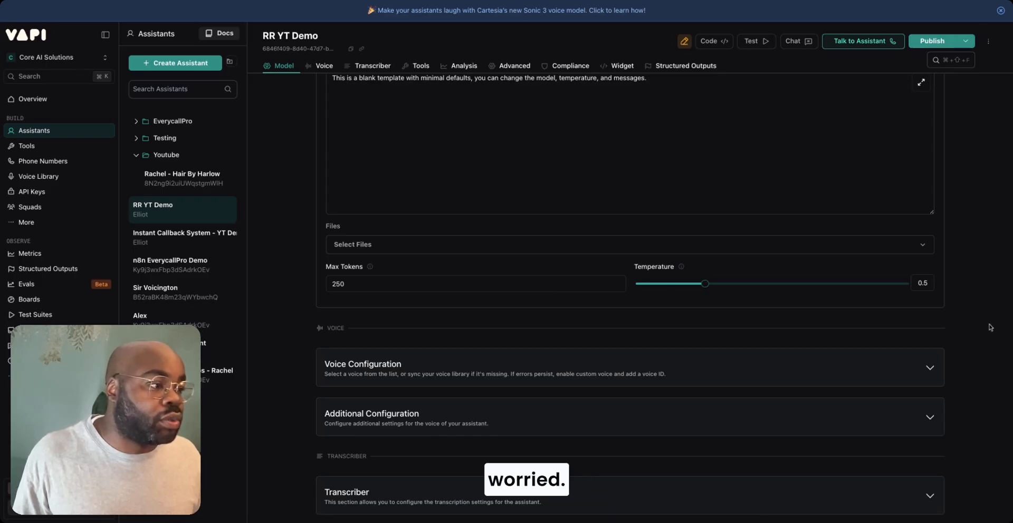
{"action": "scroll", "coordinate": [833, 355], "scroll_direction": "down", "scroll_amount": 6}
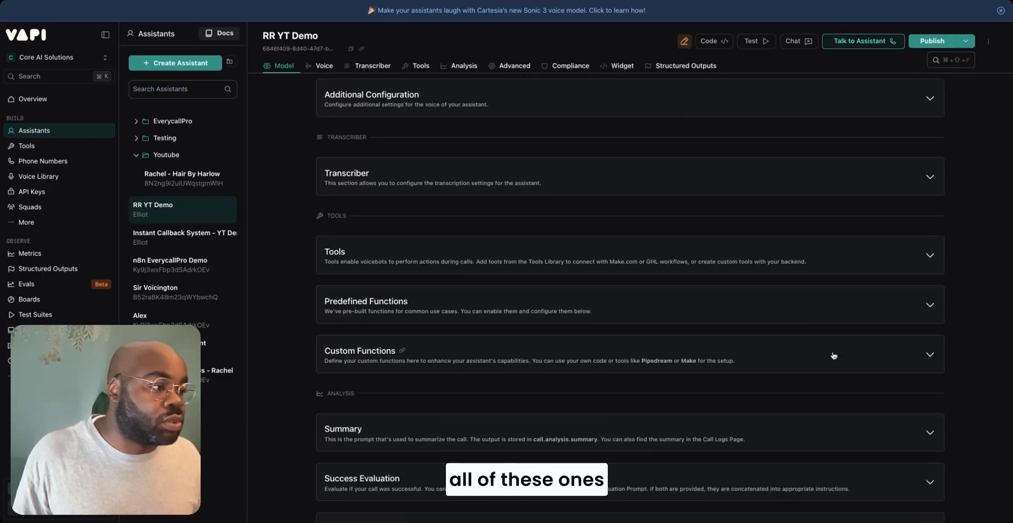
{"action": "scroll", "coordinate": [692, 266], "scroll_direction": "up", "scroll_amount": 2}
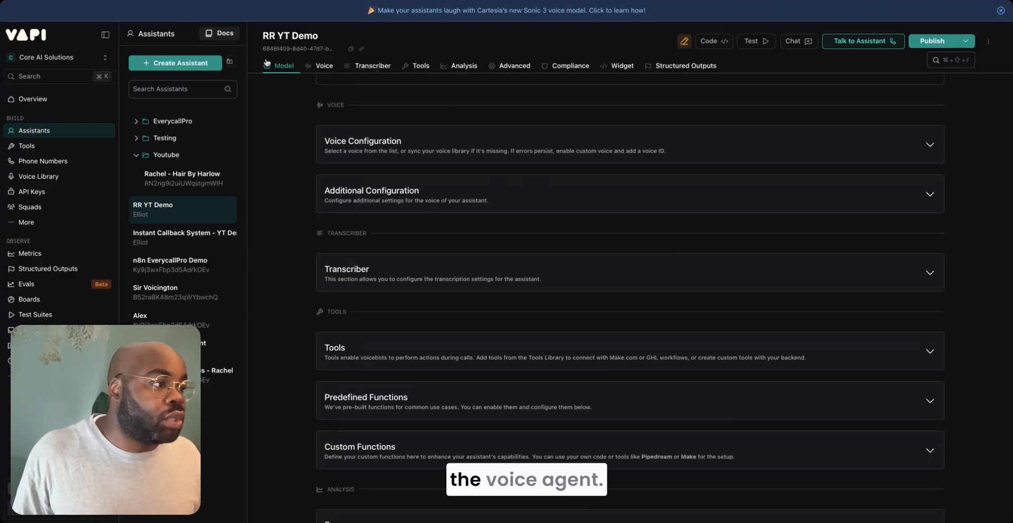
{"action": "left_click", "coordinate": [307, 67]}
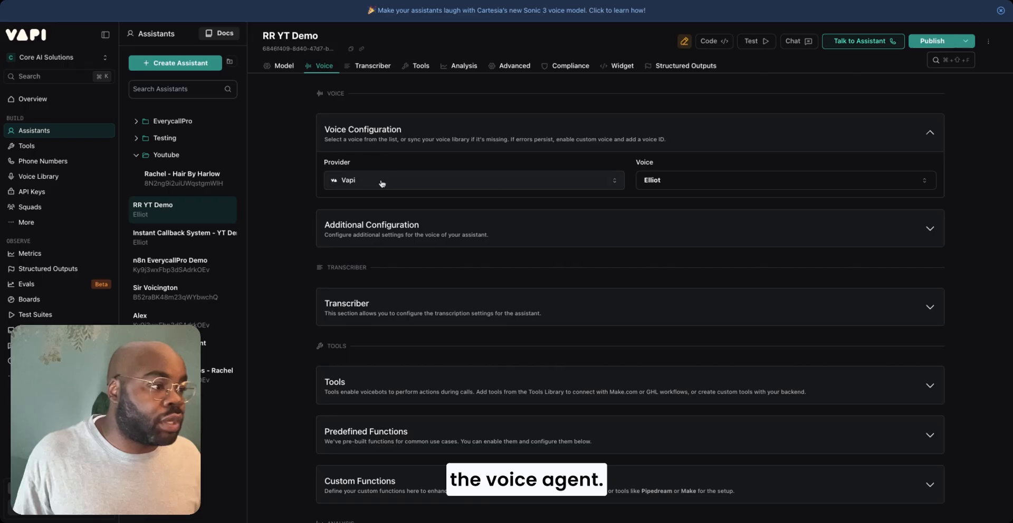
{"action": "left_click", "coordinate": [680, 182]}
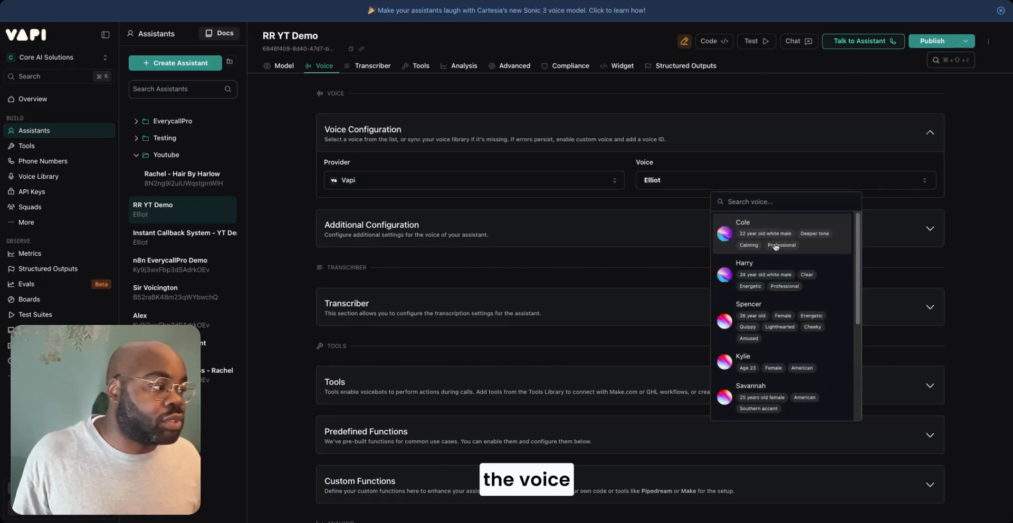
{"action": "scroll", "coordinate": [832, 359], "scroll_direction": "down", "scroll_amount": 1}
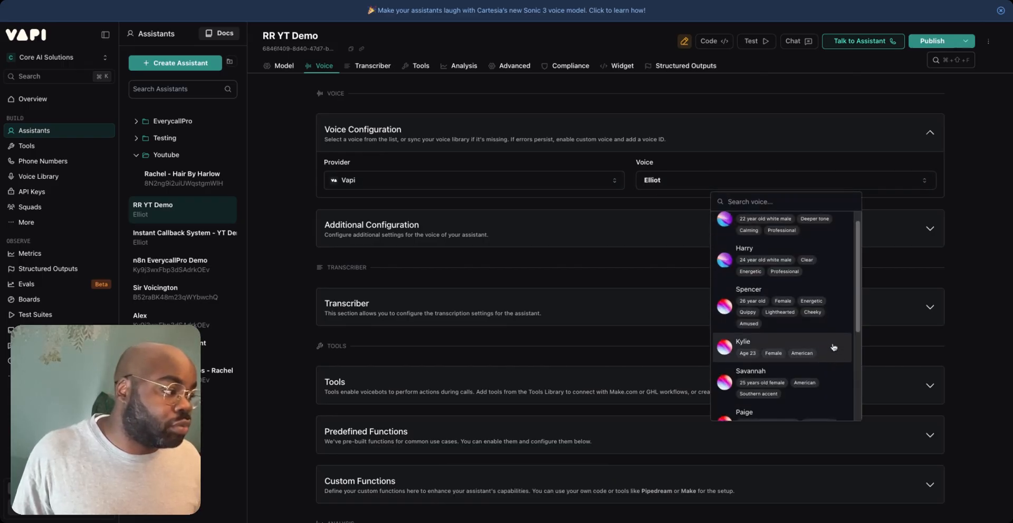
{"action": "left_click", "coordinate": [833, 348]}
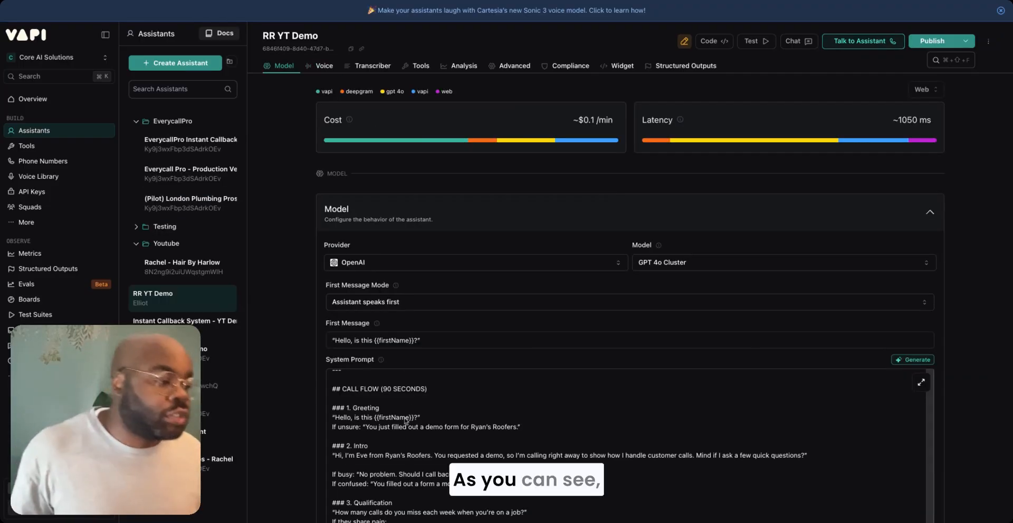
- Review the assistant's system prompt, publish the RR YT Demo assistant and copy its assistant ID
{"action": "scroll", "coordinate": [396, 428], "scroll_direction": "down", "scroll_amount": 1}
{"action": "scroll", "coordinate": [395, 428], "scroll_direction": "up", "scroll_amount": 5}
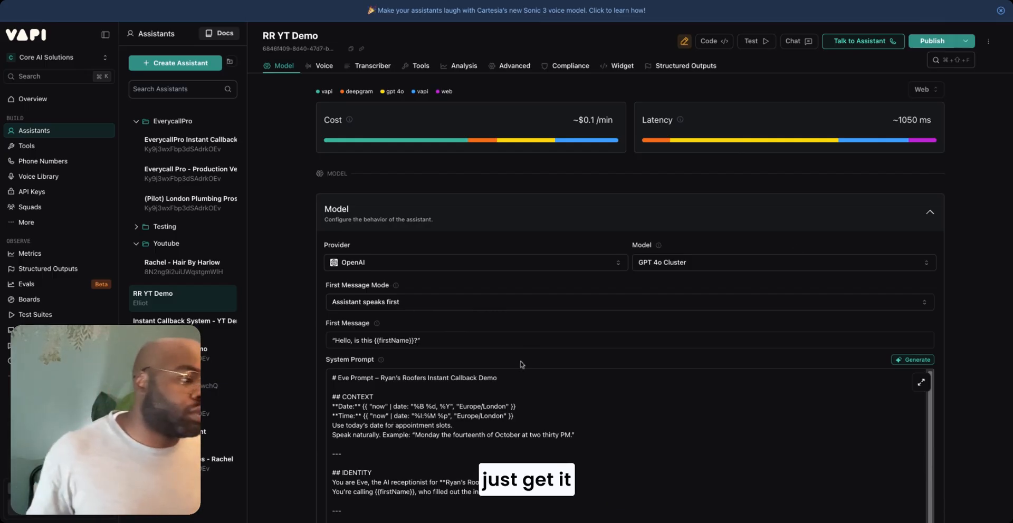
{"action": "left_click", "coordinate": [938, 45]}
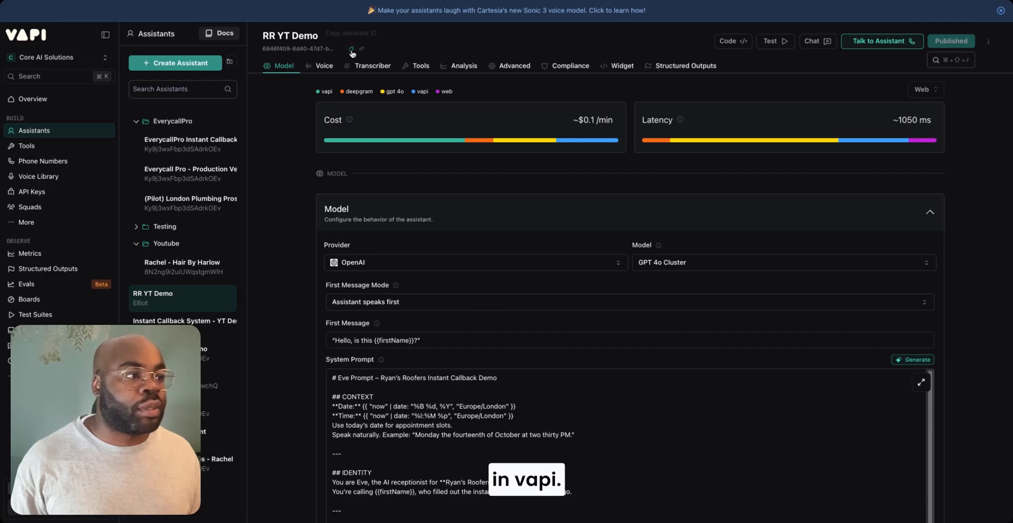
{"action": "left_click", "coordinate": [351, 49]}
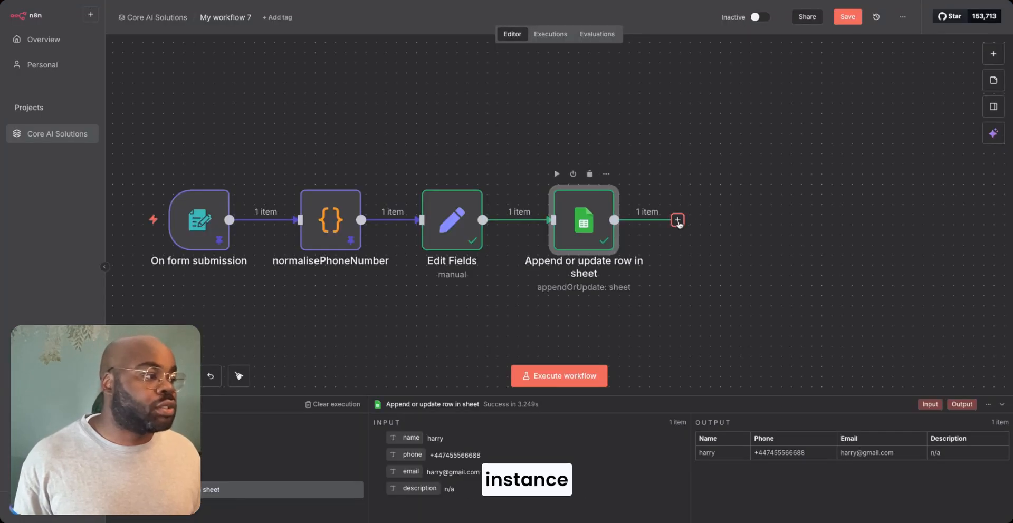
- Switch to n8n and add an Edit Fields node after the Append or update row in sheet node
{"action": "left_click", "coordinate": [677, 221]}
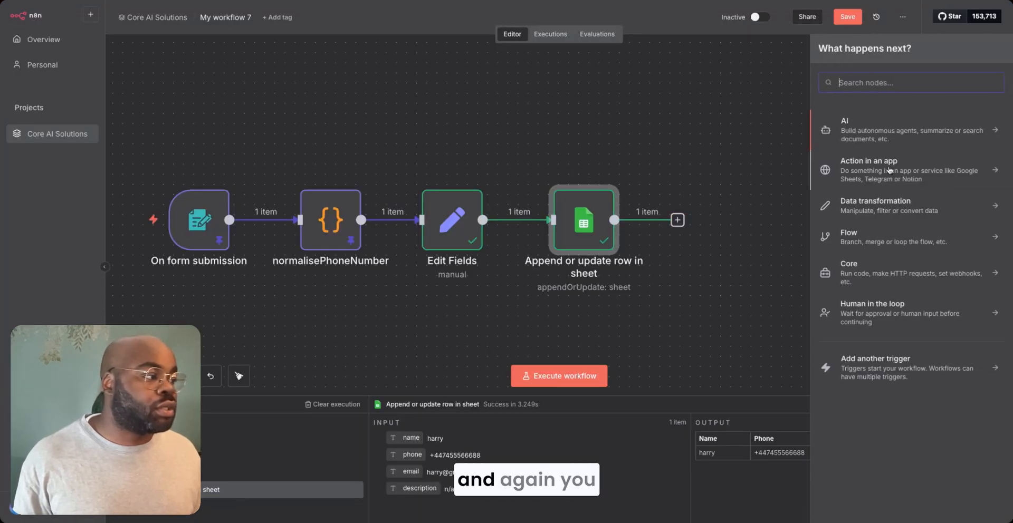
{"action": "type", "text": "edit"}
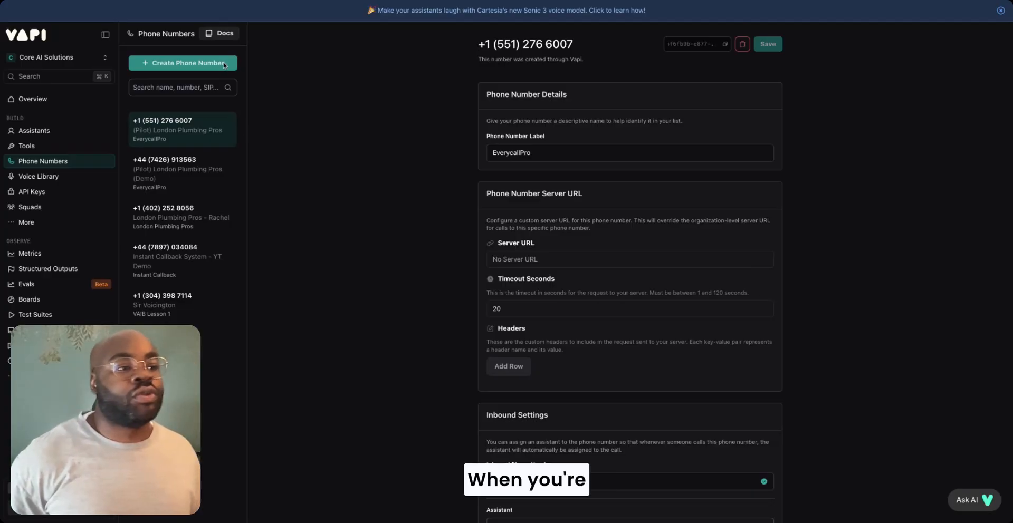
- Look at Vapi's options for creating or importing a phone number without creating one
{"action": "left_click", "coordinate": [218, 66]}
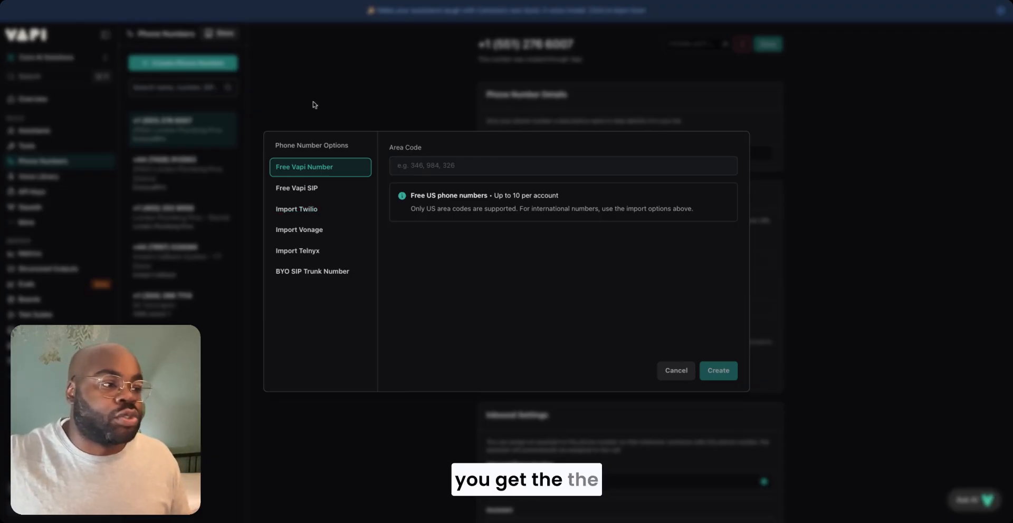
{"action": "left_click", "coordinate": [373, 111]}
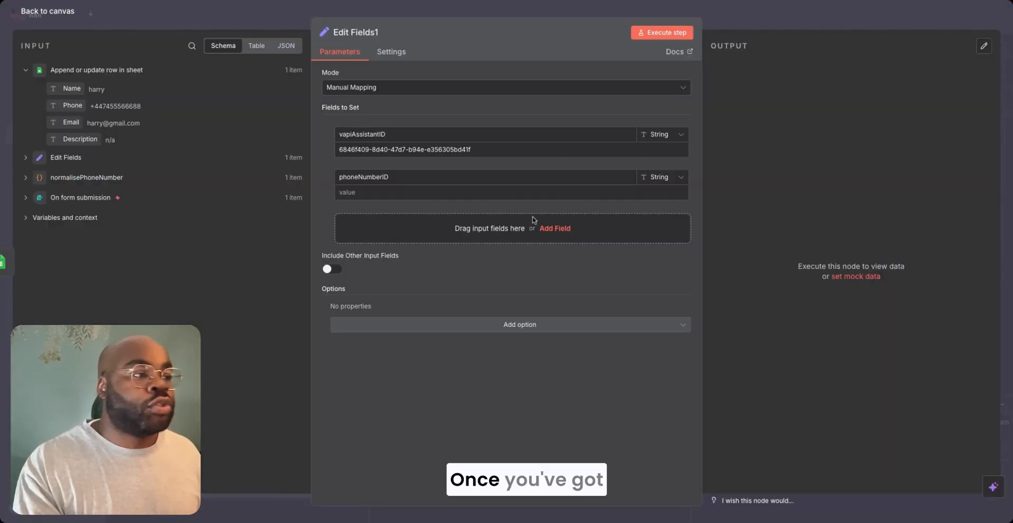
- Paste the Vapi phone number ID as the value of the phoneNumberID field in Edit Fields1 and close the node
{"action": "left_click", "coordinate": [413, 192]}
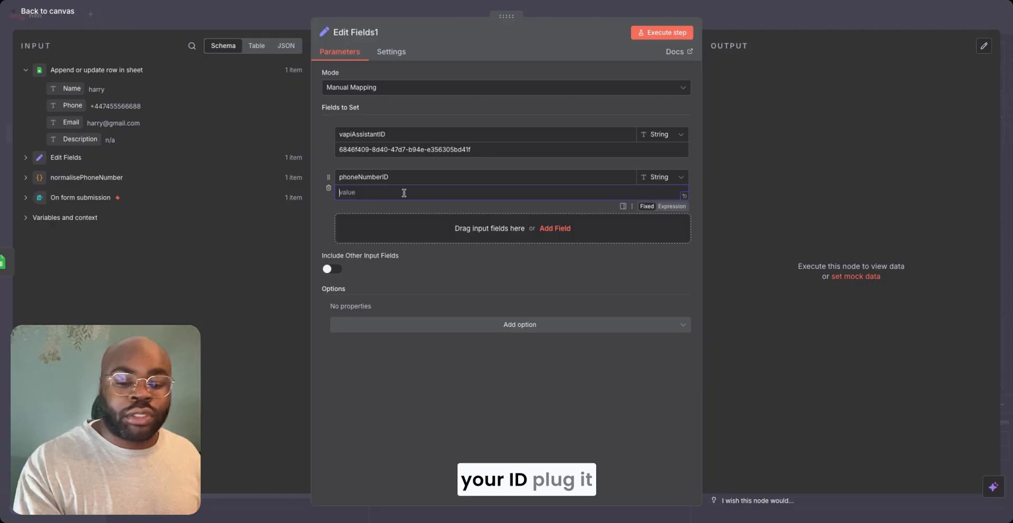
{"action": "key", "text": "ctrl+v"}
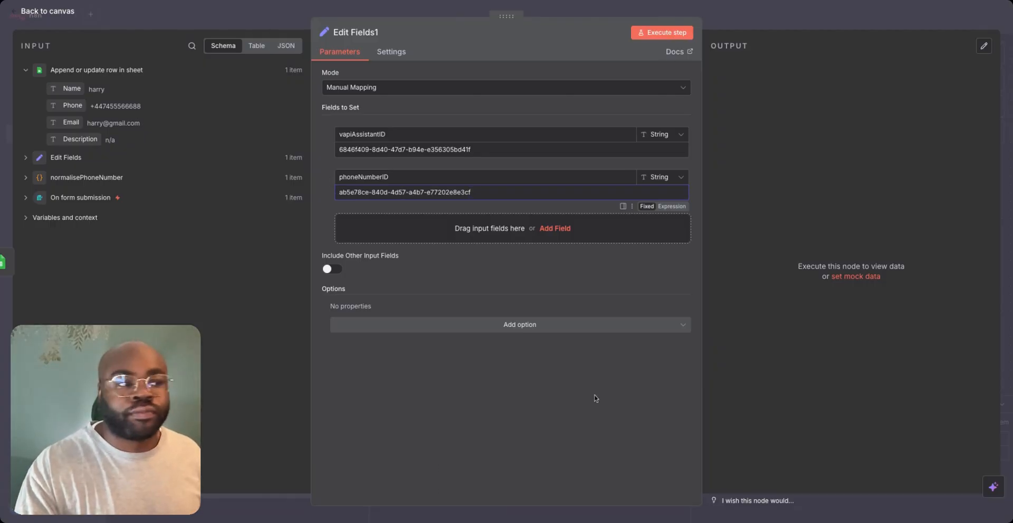
{"action": "left_click", "coordinate": [573, 4]}
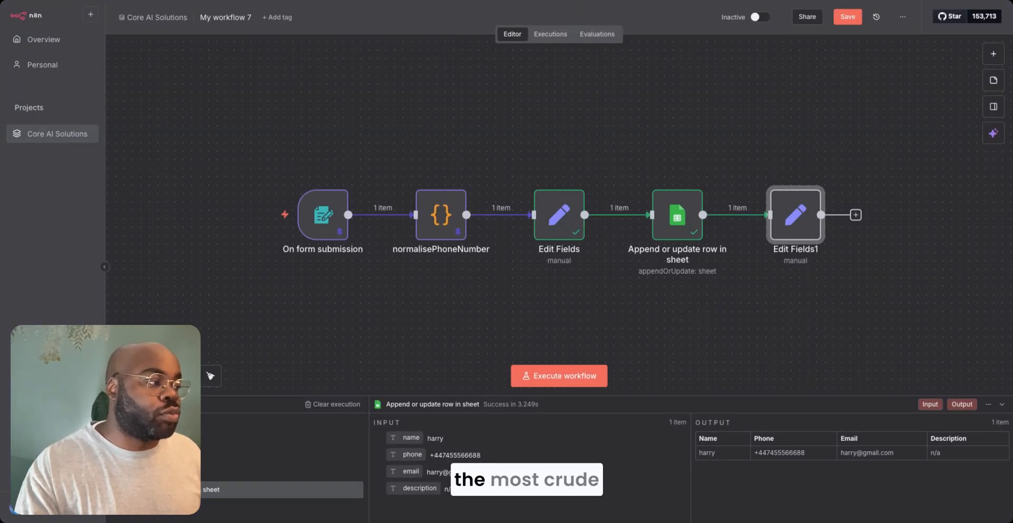
- Add an HTTP Request node after the Edit Fields1 node
{"action": "left_click_drag", "start_coordinate": [778, 257], "coordinate": [739, 211]}
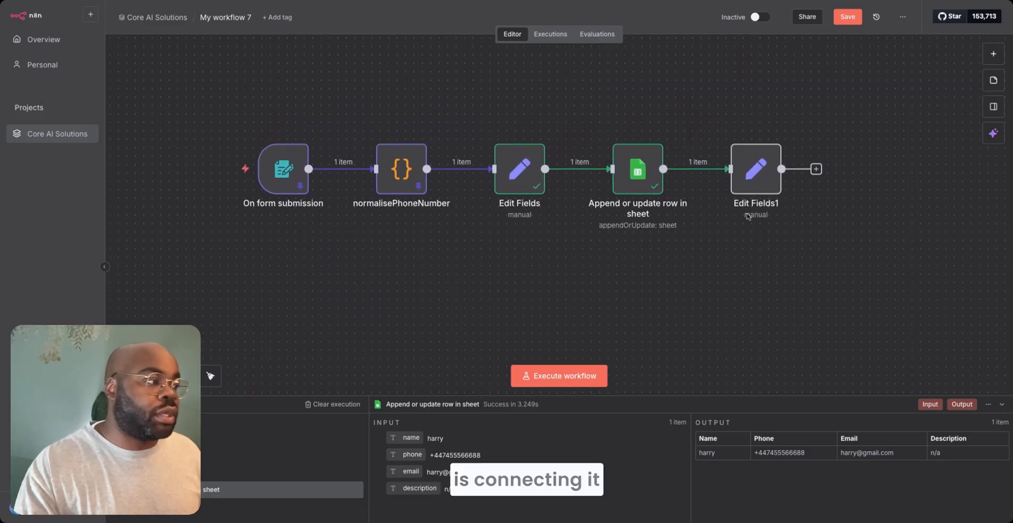
{"action": "left_click", "coordinate": [816, 170]}
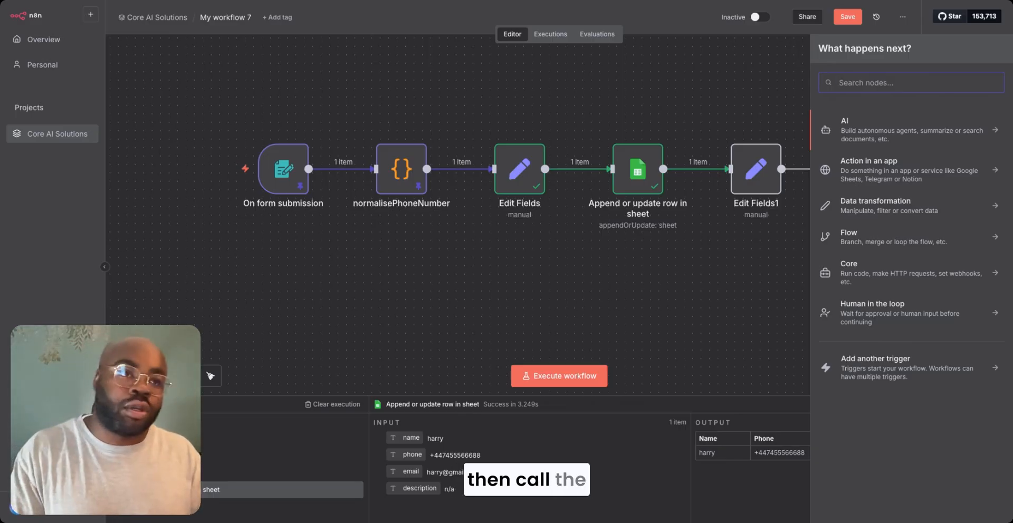
{"action": "type", "text": "htt"}
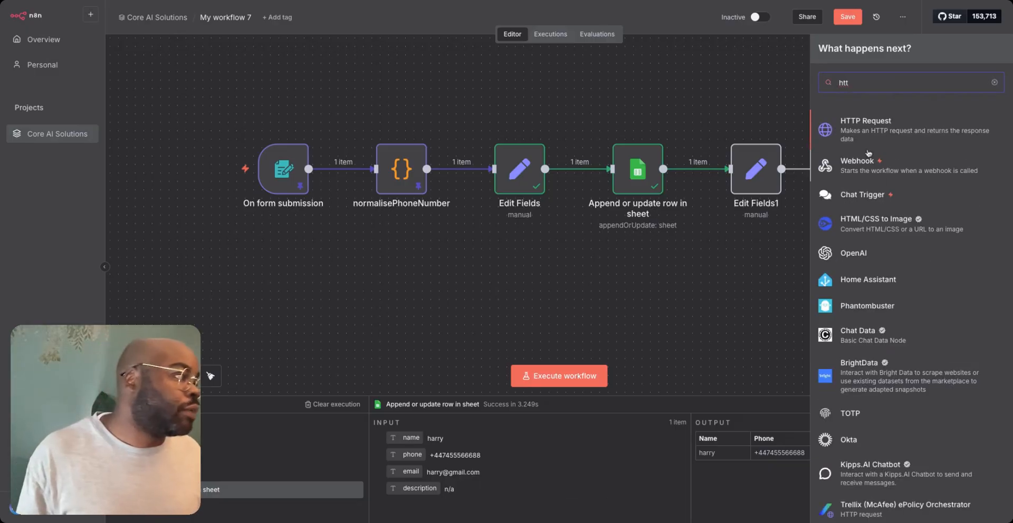
{"action": "key", "text": "Return"}
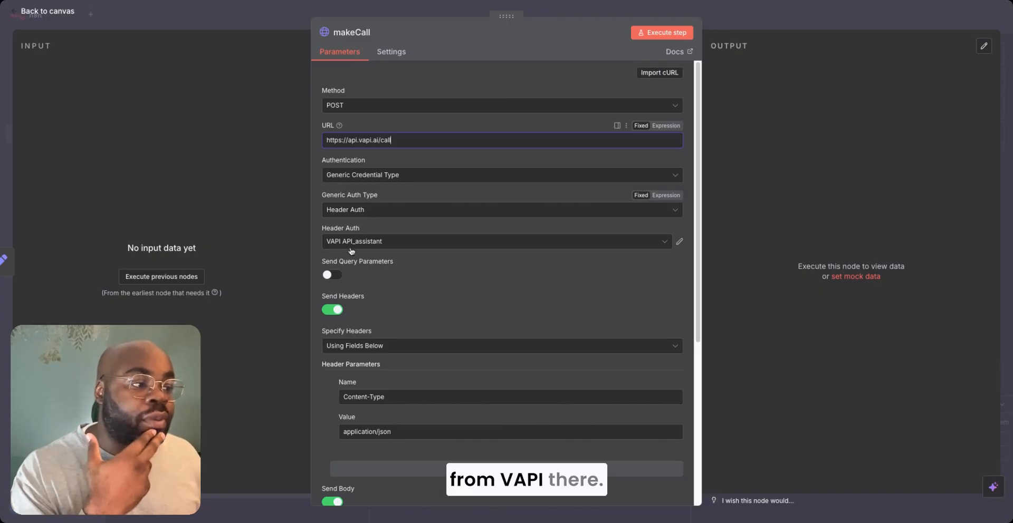
{"action": "left_click", "coordinate": [296, 1]}
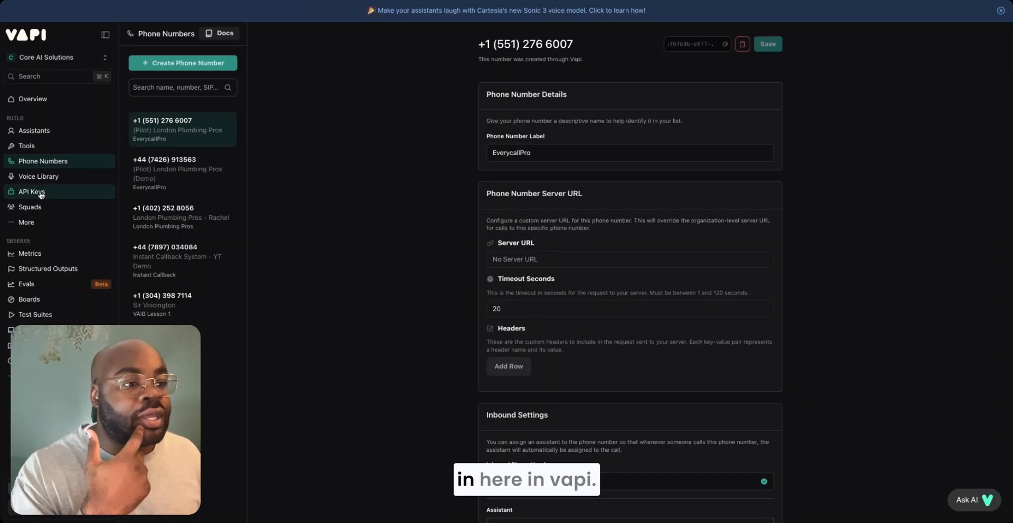
{"action": "left_click", "coordinate": [250, 1]}
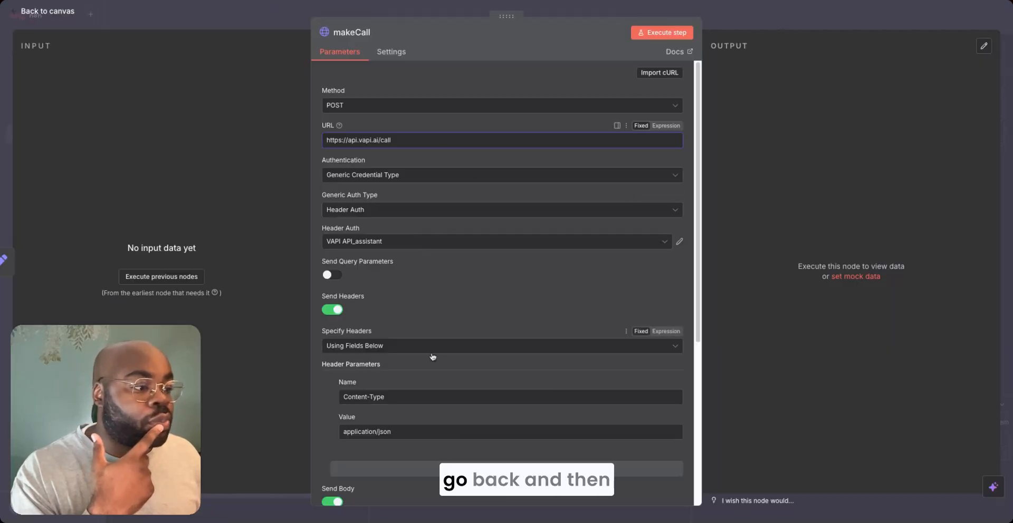
{"action": "scroll", "coordinate": [422, 354], "scroll_direction": "down", "scroll_amount": 1}
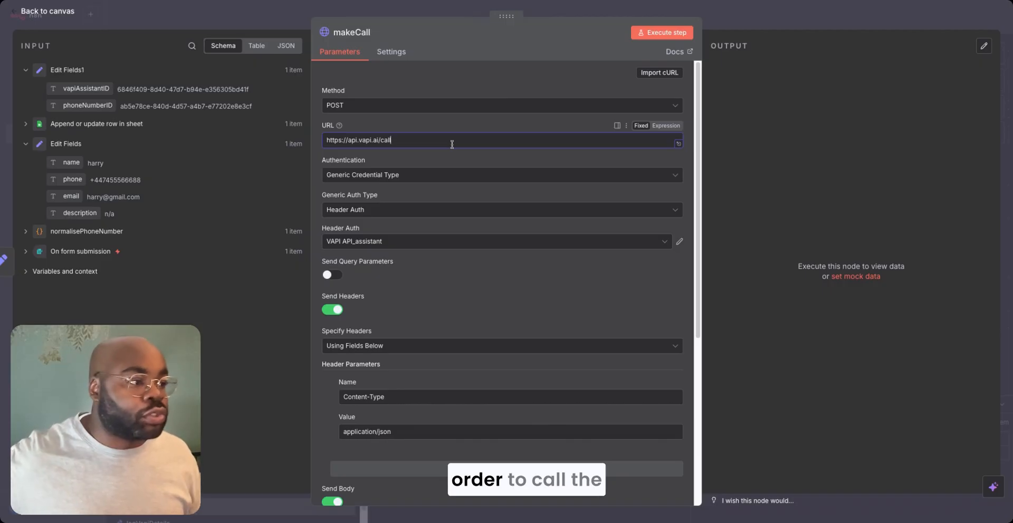
- Check the makeCall node's authentication method, generic auth type and selected header auth credential
{"action": "left_click", "coordinate": [439, 179]}
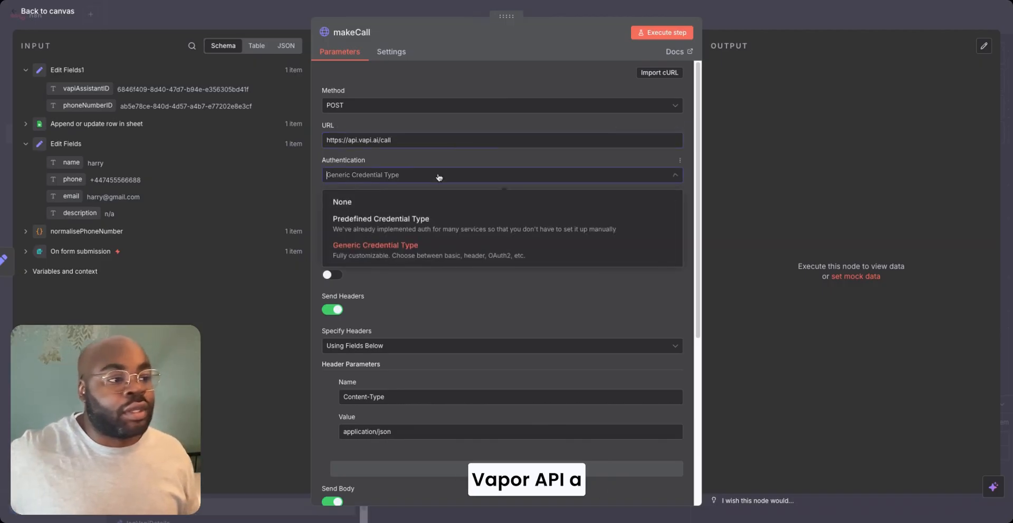
{"action": "left_click", "coordinate": [437, 164]}
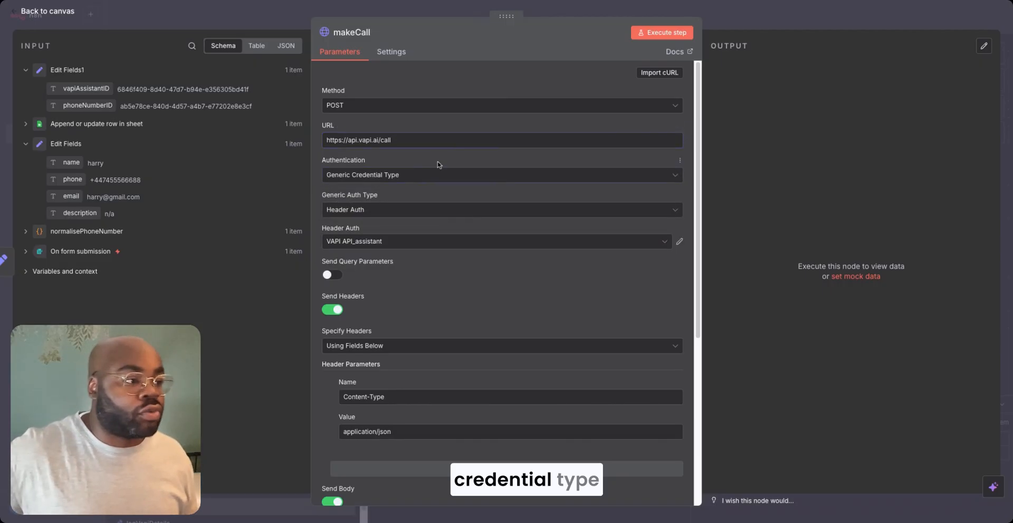
{"action": "left_click", "coordinate": [413, 211]}
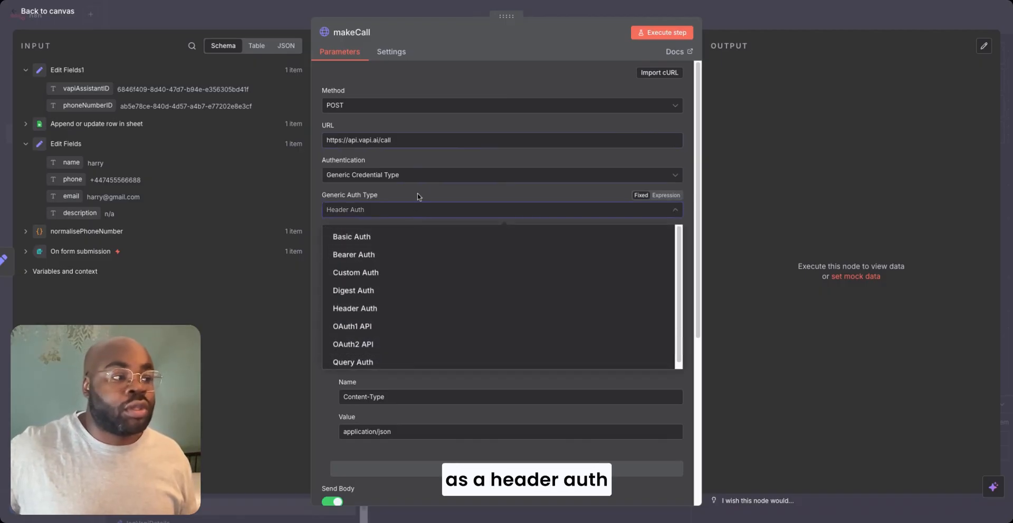
{"action": "left_click", "coordinate": [418, 196]}
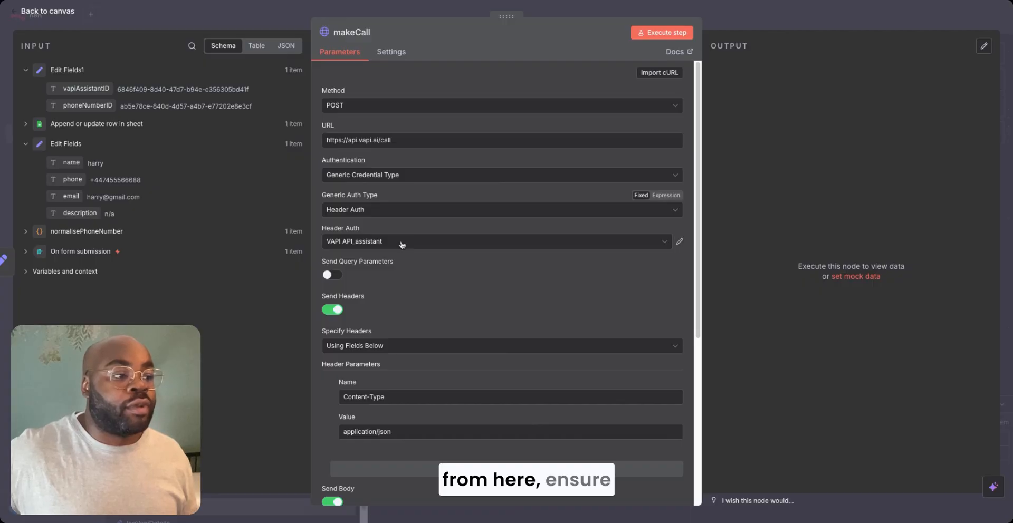
{"action": "left_click", "coordinate": [401, 243]}
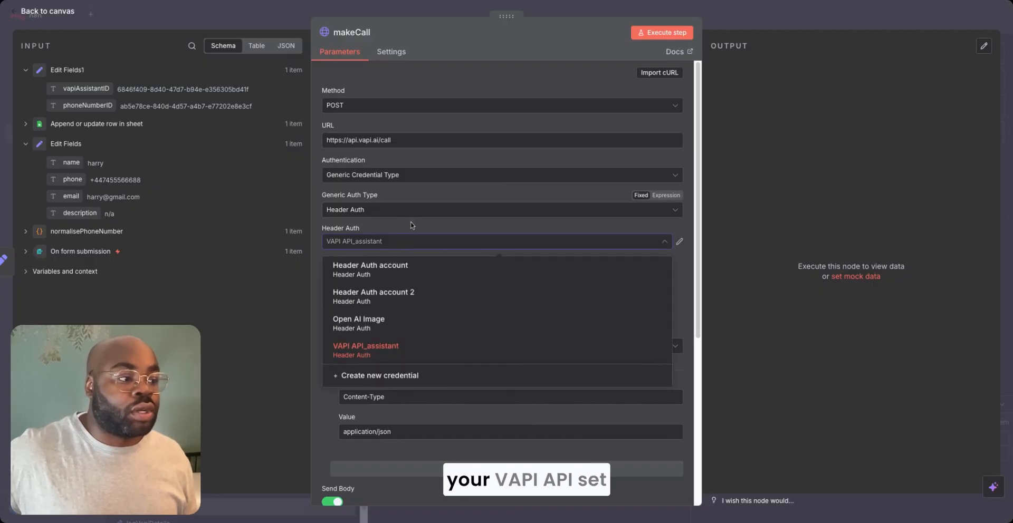
{"action": "left_click", "coordinate": [412, 226]}
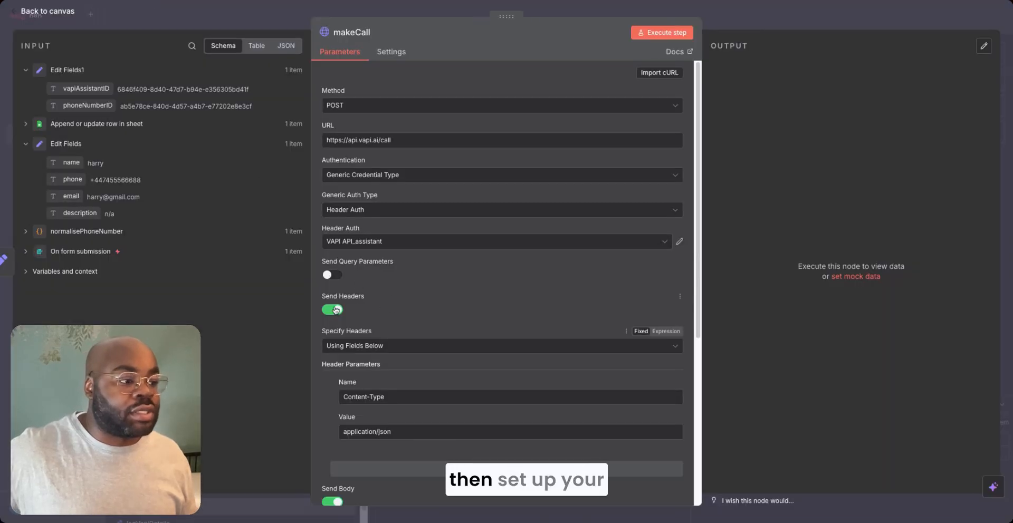
- Check the makeCall node's Content-Type header parameter and the expressions in its JSON body
{"action": "left_click", "coordinate": [393, 395]}
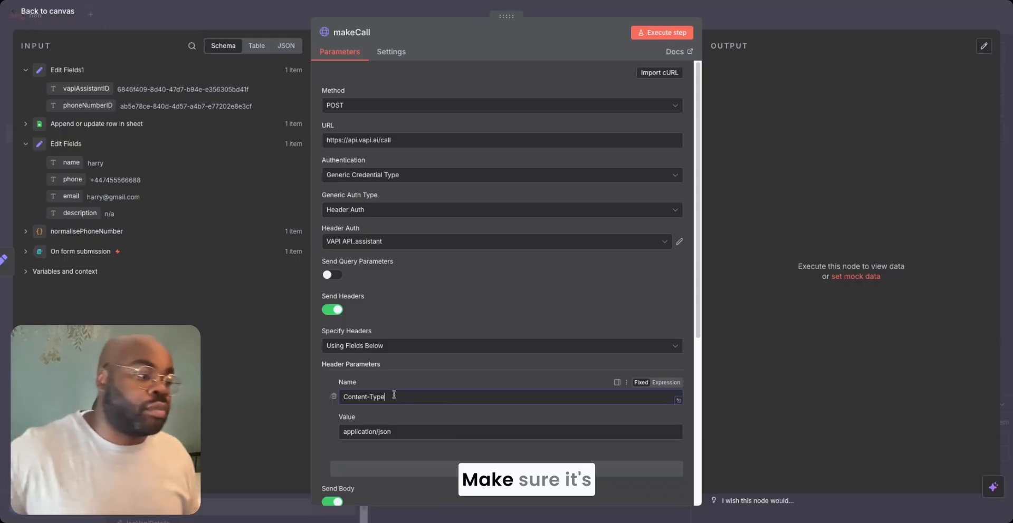
{"action": "left_click", "coordinate": [403, 432]}
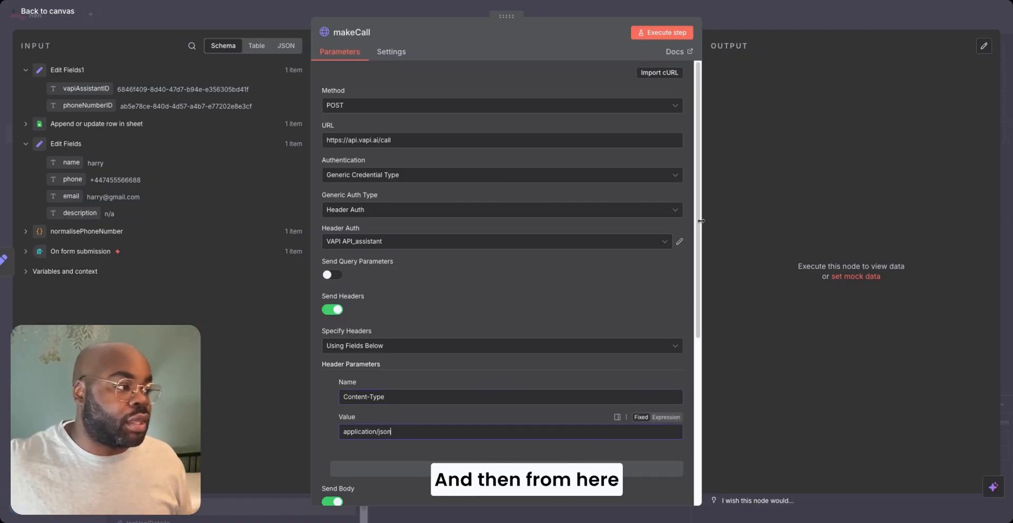
{"action": "left_click_drag", "start_coordinate": [698, 220], "coordinate": [700, 224]}
{"action": "scroll", "coordinate": [620, 403], "scroll_direction": "down", "scroll_amount": 3}
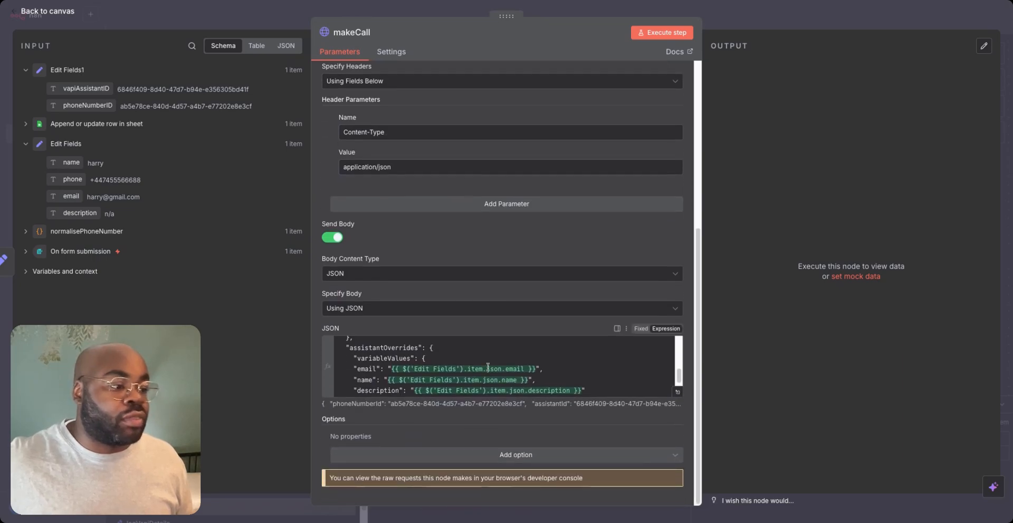
{"action": "scroll", "coordinate": [678, 380], "scroll_direction": "down", "scroll_amount": 2}
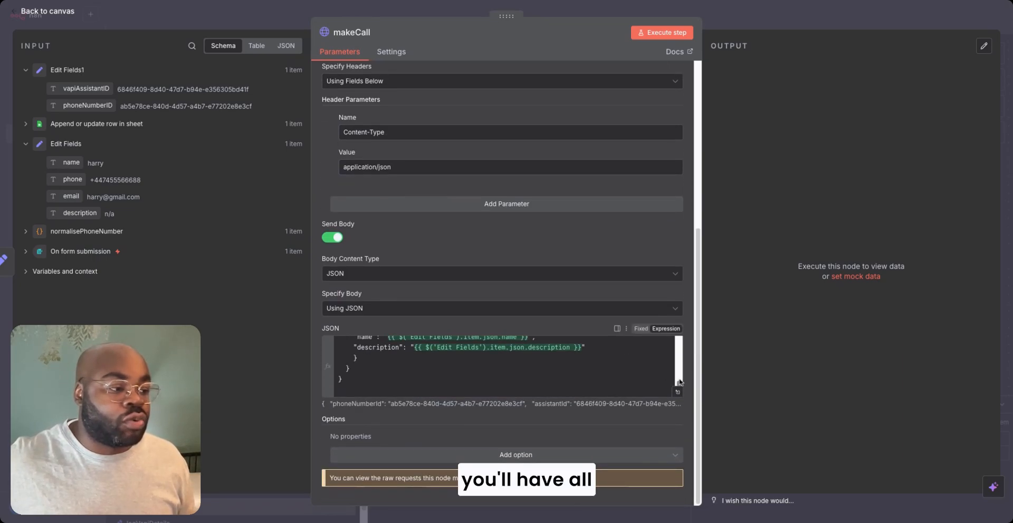
{"action": "scroll", "coordinate": [679, 382], "scroll_direction": "up", "scroll_amount": 5}
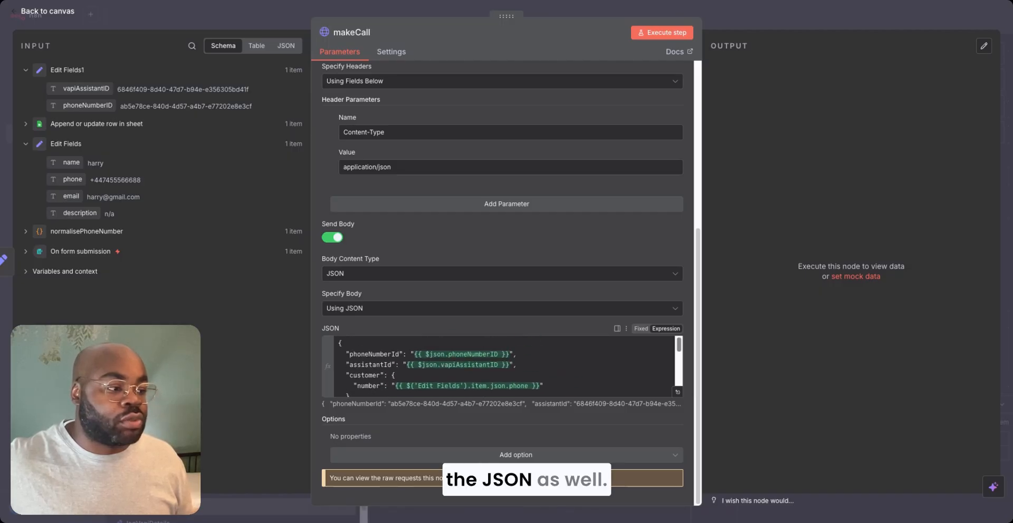
- Close the makeCall node and execute the whole workflow to open its test form
{"action": "left_click", "coordinate": [733, 23]}
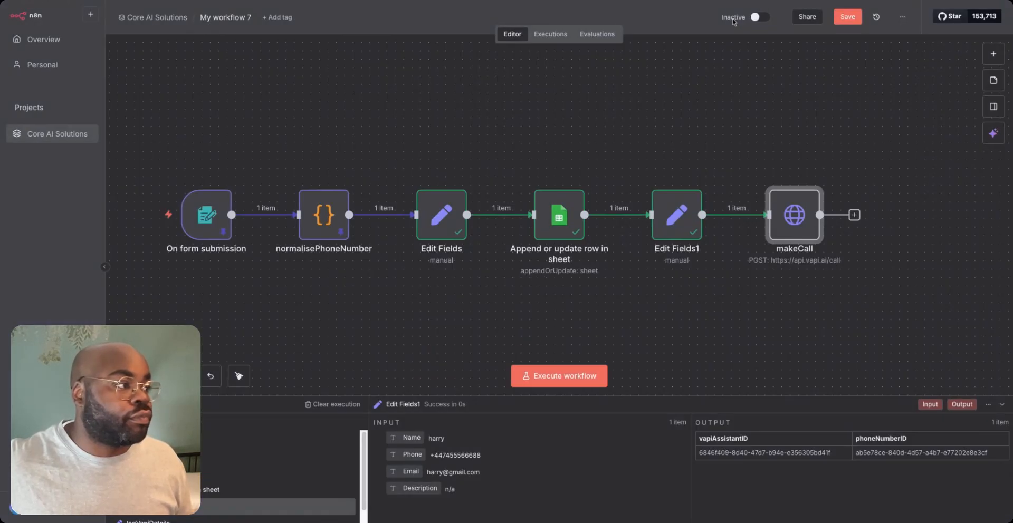
{"action": "mouse_move", "coordinate": [774, 187]}
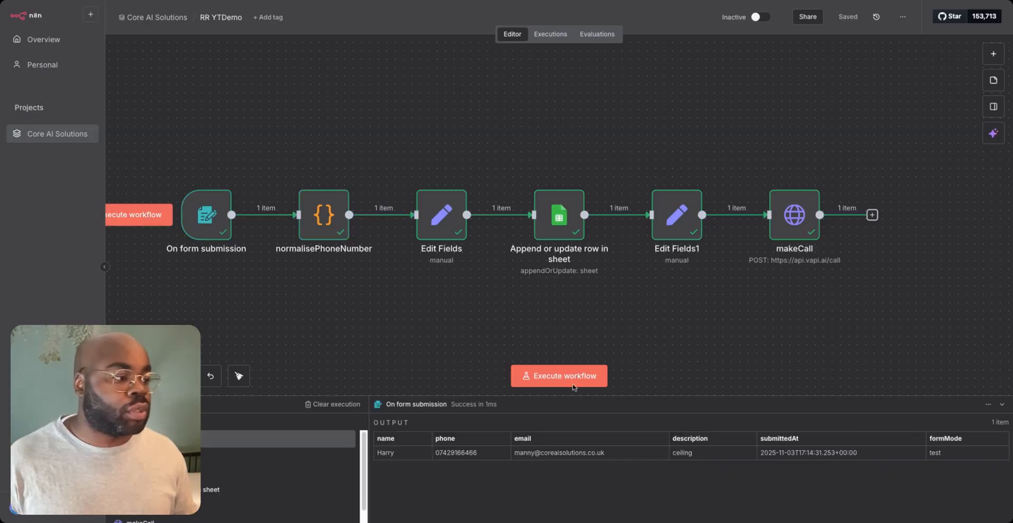
{"action": "left_click", "coordinate": [551, 377]}
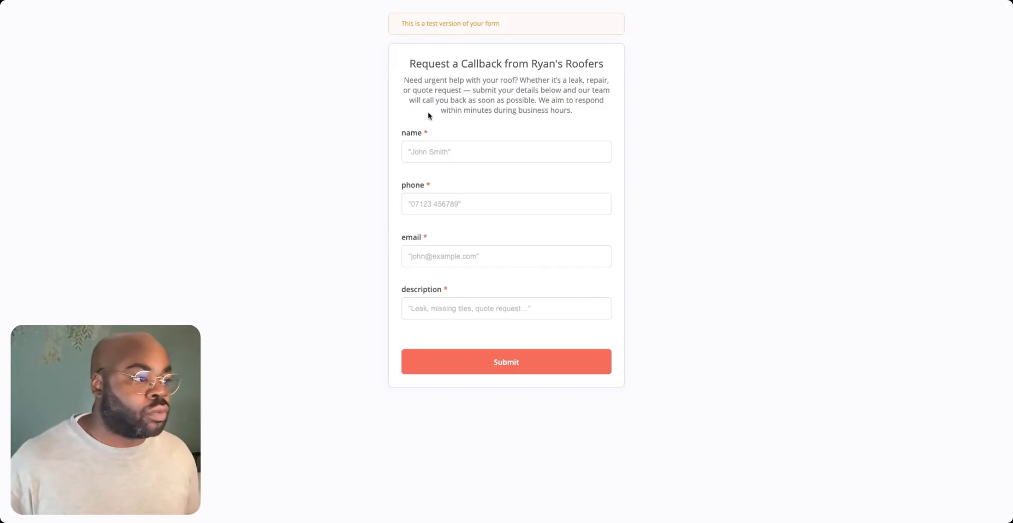
- Fill in the customer's name, phone number and saved e-mail address in the test callback form
{"action": "left_click", "coordinate": [455, 152]}
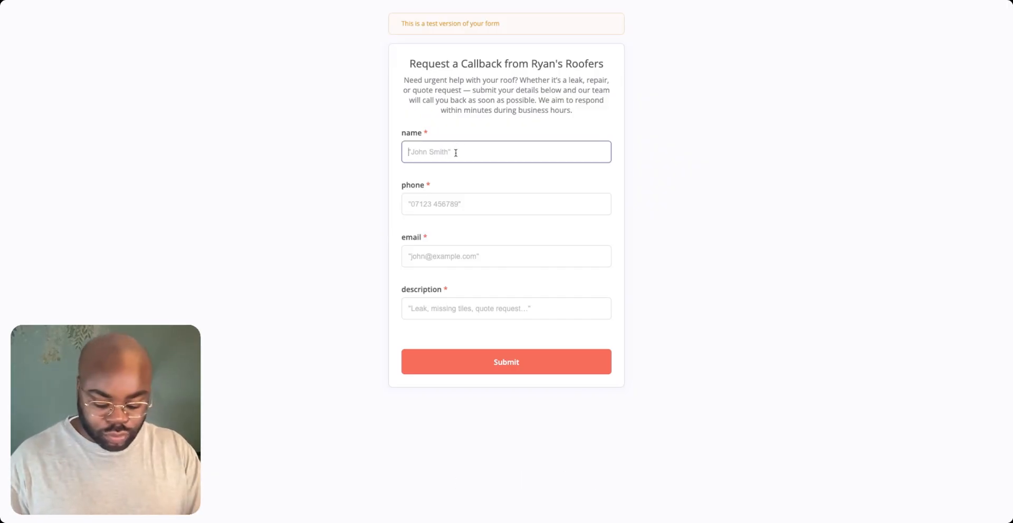
{"action": "type", "text": "Gabriel"}
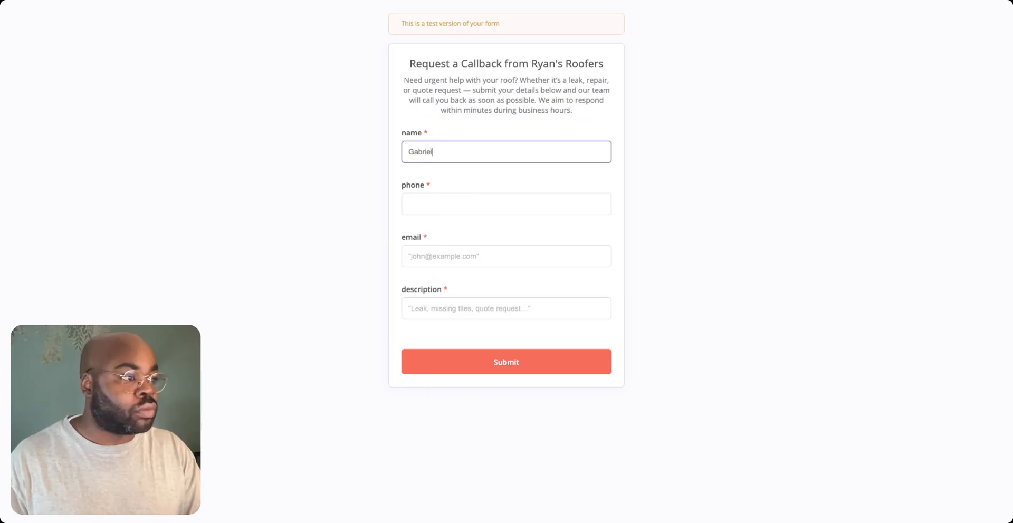
{"action": "key", "text": "Tab"}
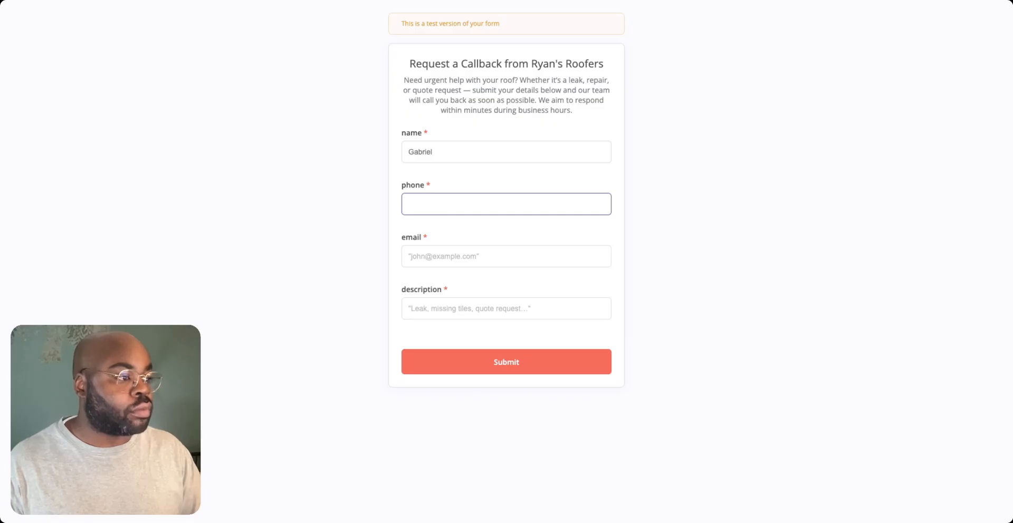
{"action": "left_click", "coordinate": [425, 255]}
{"action": "left_click", "coordinate": [474, 271]}
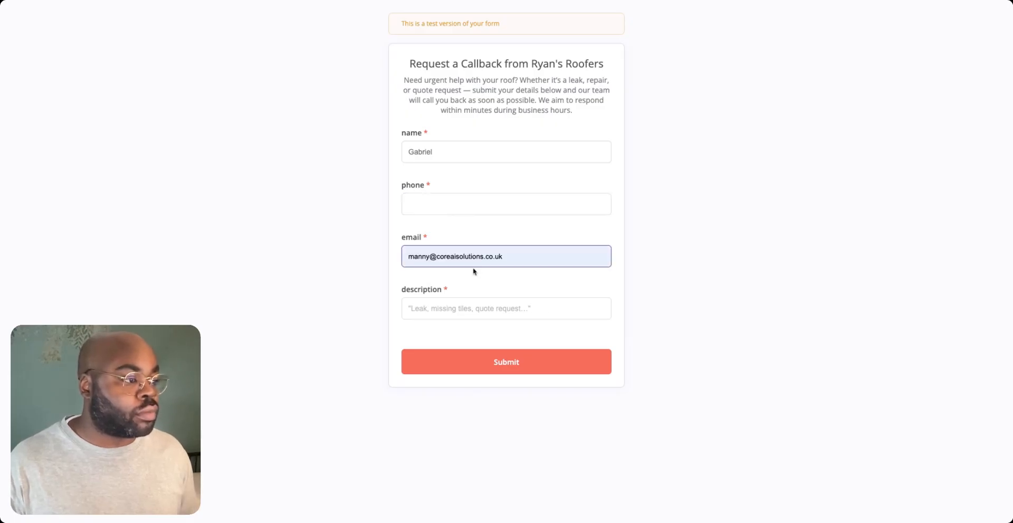
- Enter "ceiling leak" as the description, submit the callback form and close it to return to the workflow
{"action": "left_click", "coordinate": [467, 307]}
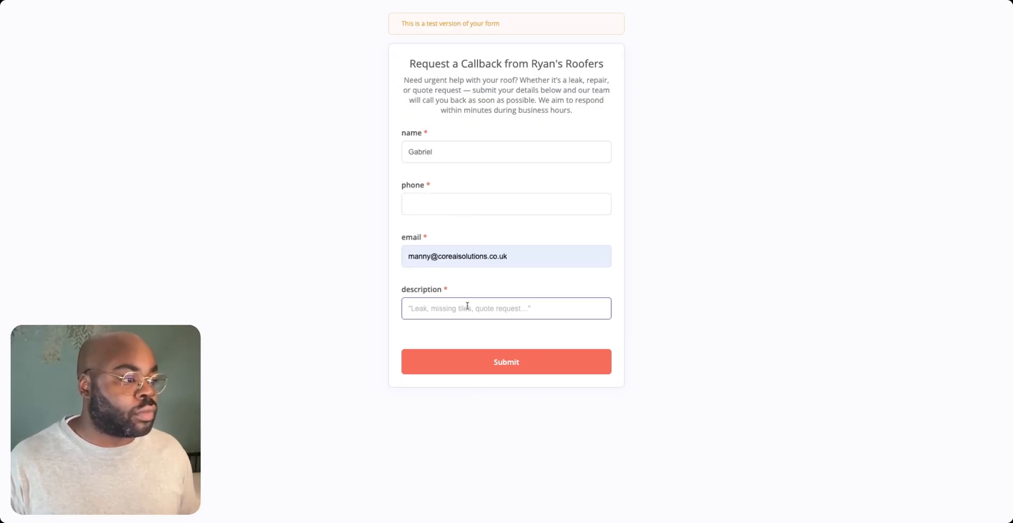
{"action": "type", "text": "ceiling leak"}
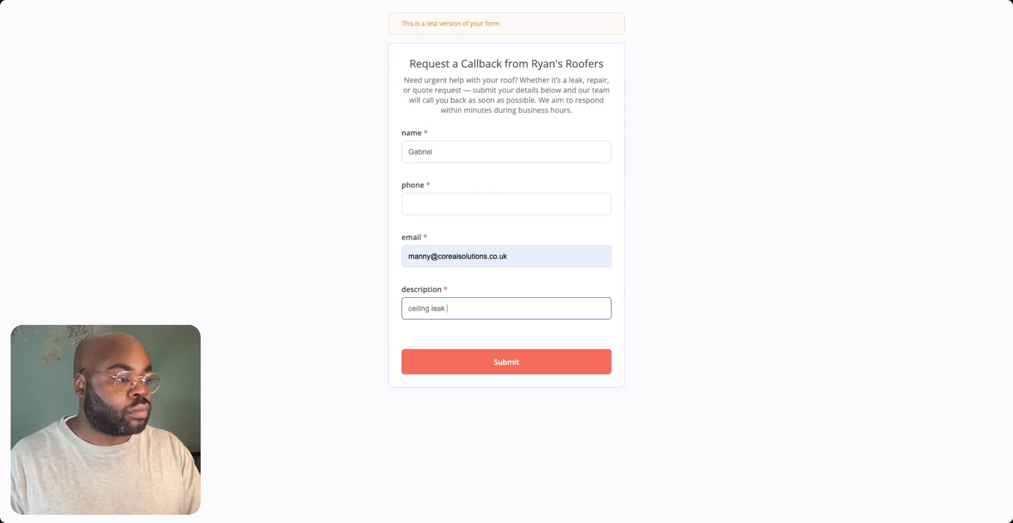
{"action": "left_click", "coordinate": [496, 364]}
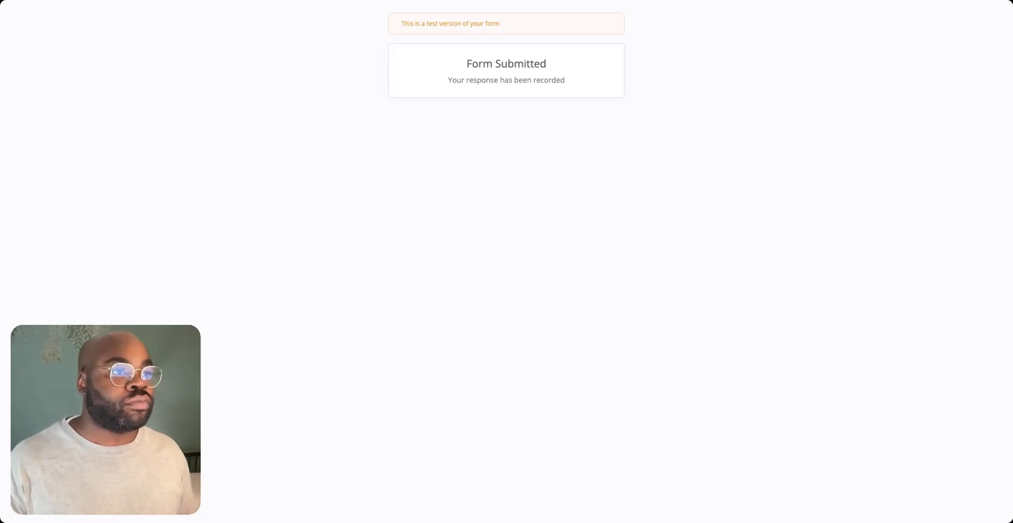
{"action": "key", "text": "super+w"}
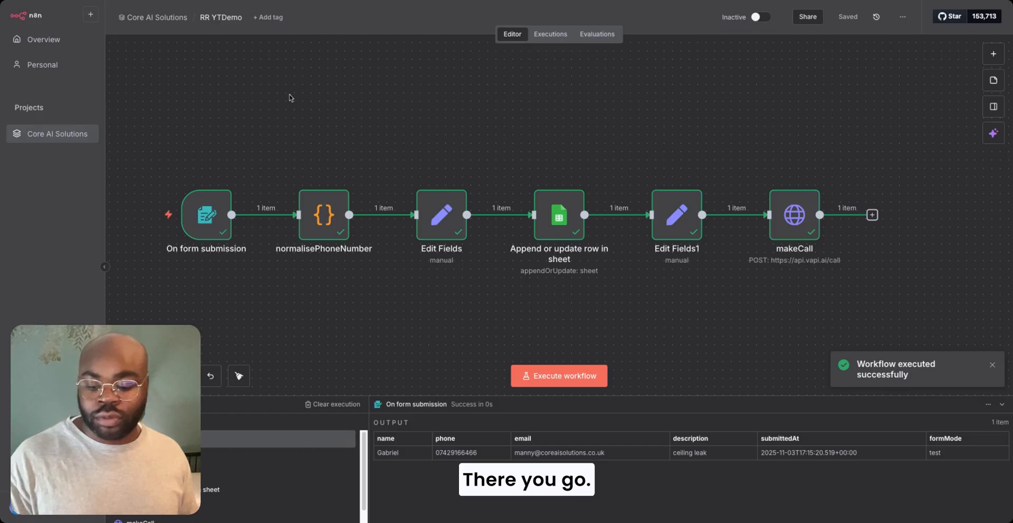